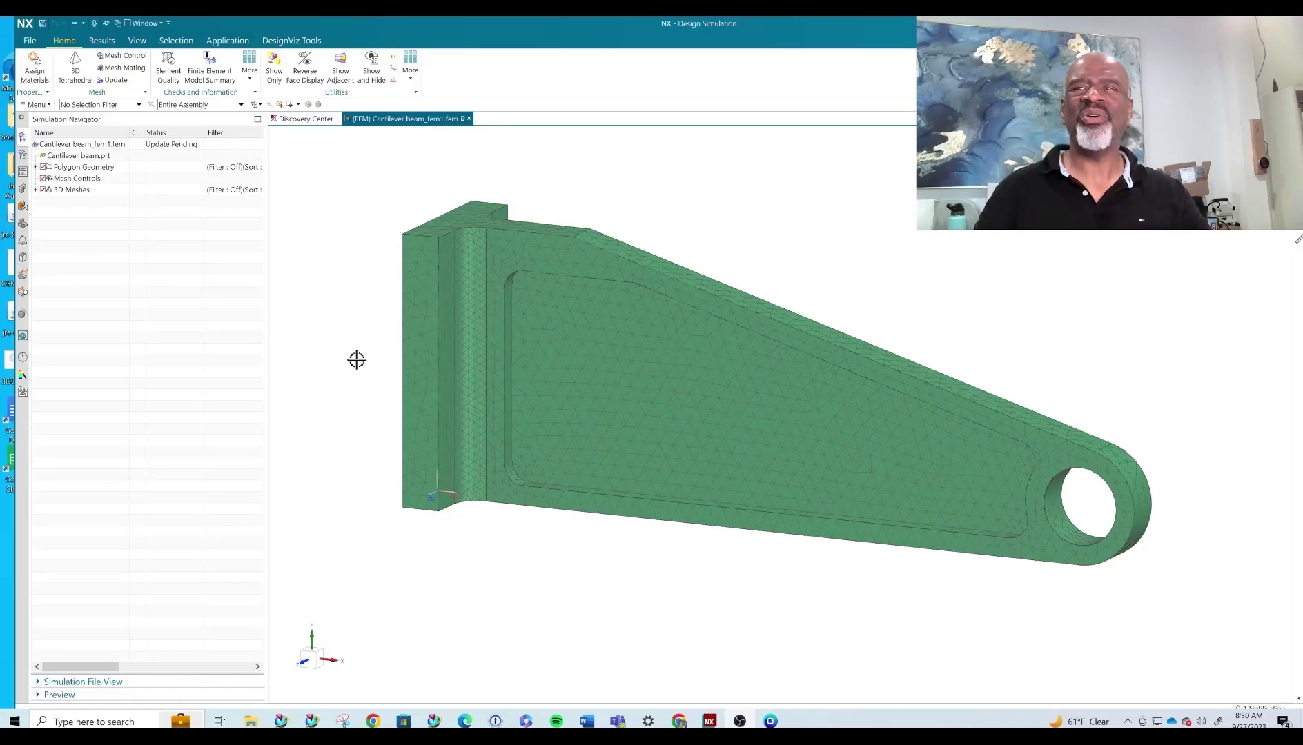
- Switch from the FEM to displaying the Cantilever beam simulation with its loads
{"action": "middle_click_drag", "start_coordinate": [800, 262], "coordinate": [744, 274], "text": "shift"}
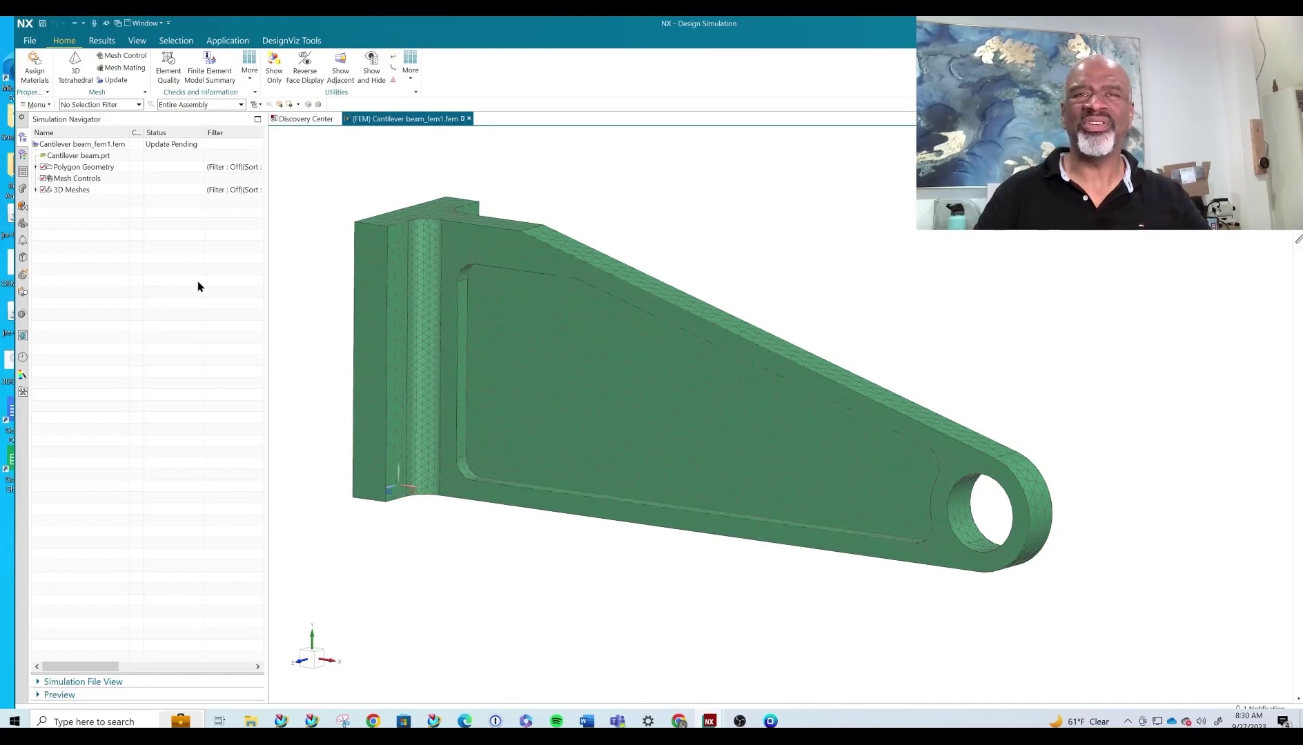
{"action": "right_click", "coordinate": [78, 143]}
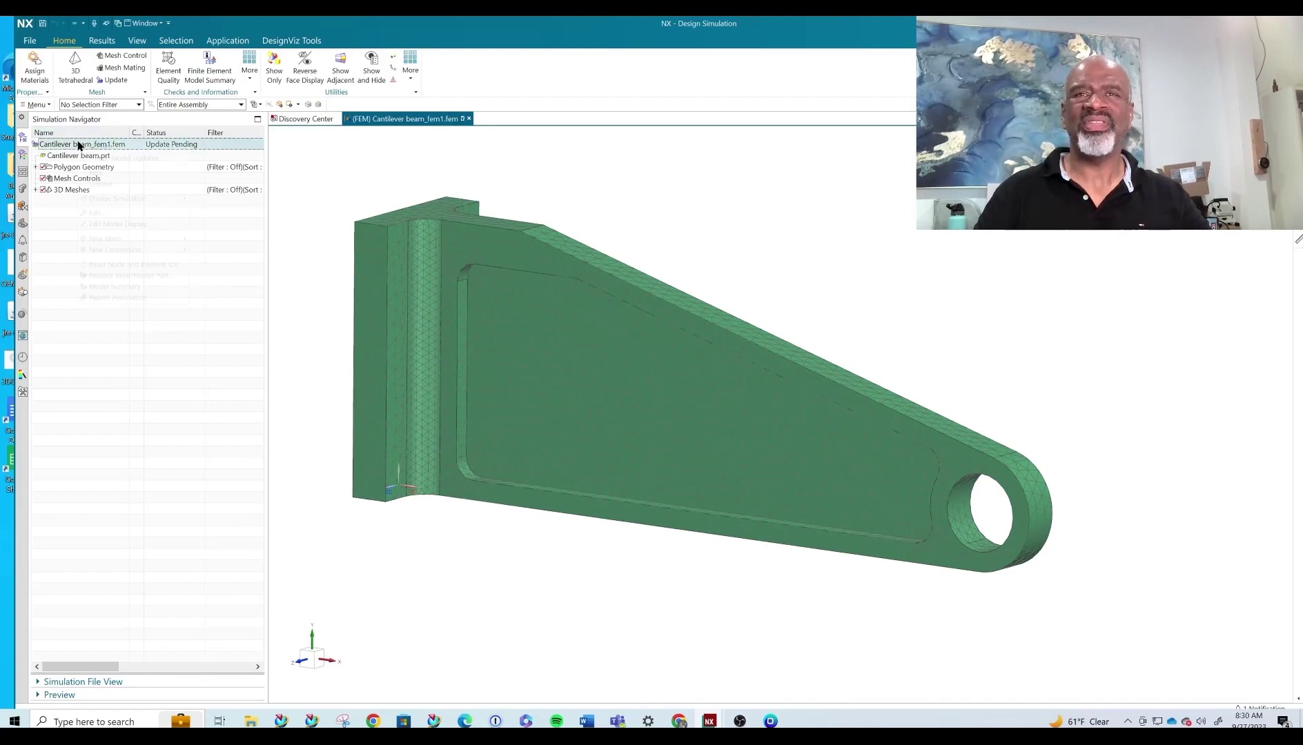
{"action": "mouse_move", "coordinate": [101, 198]}
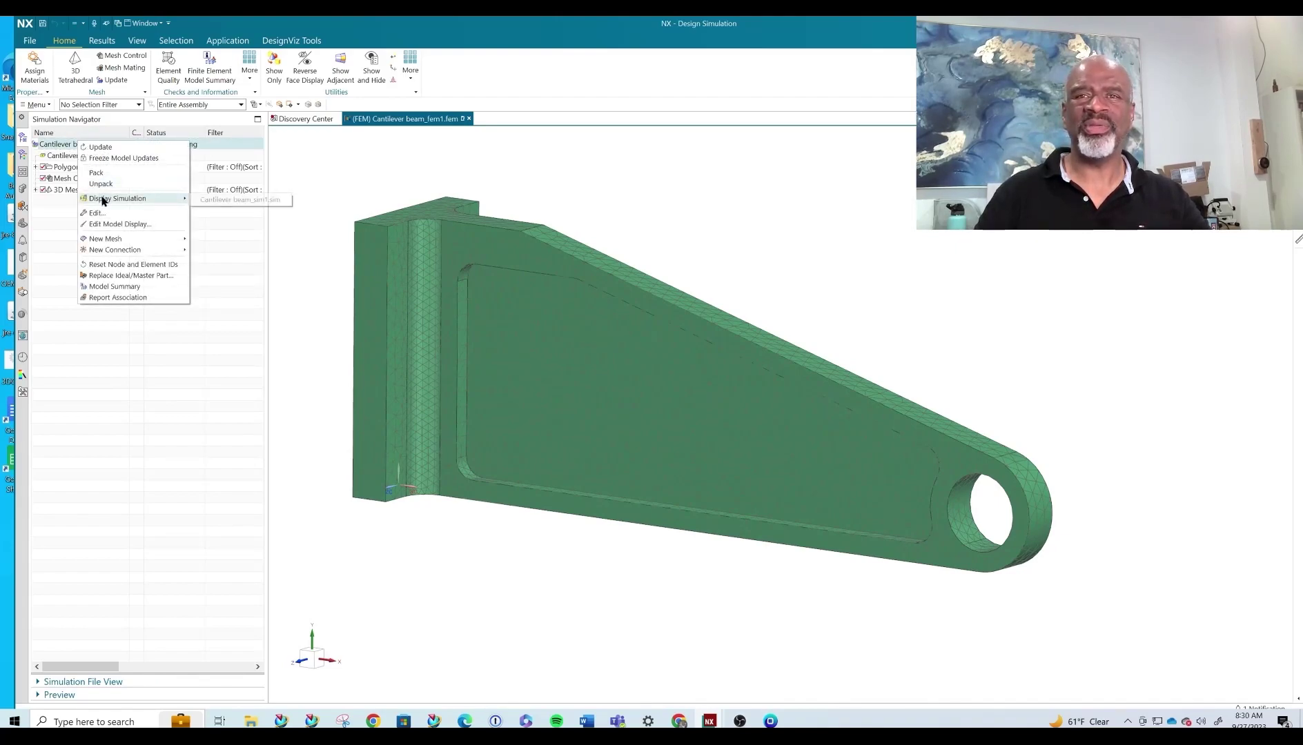
{"action": "left_click", "coordinate": [227, 201]}
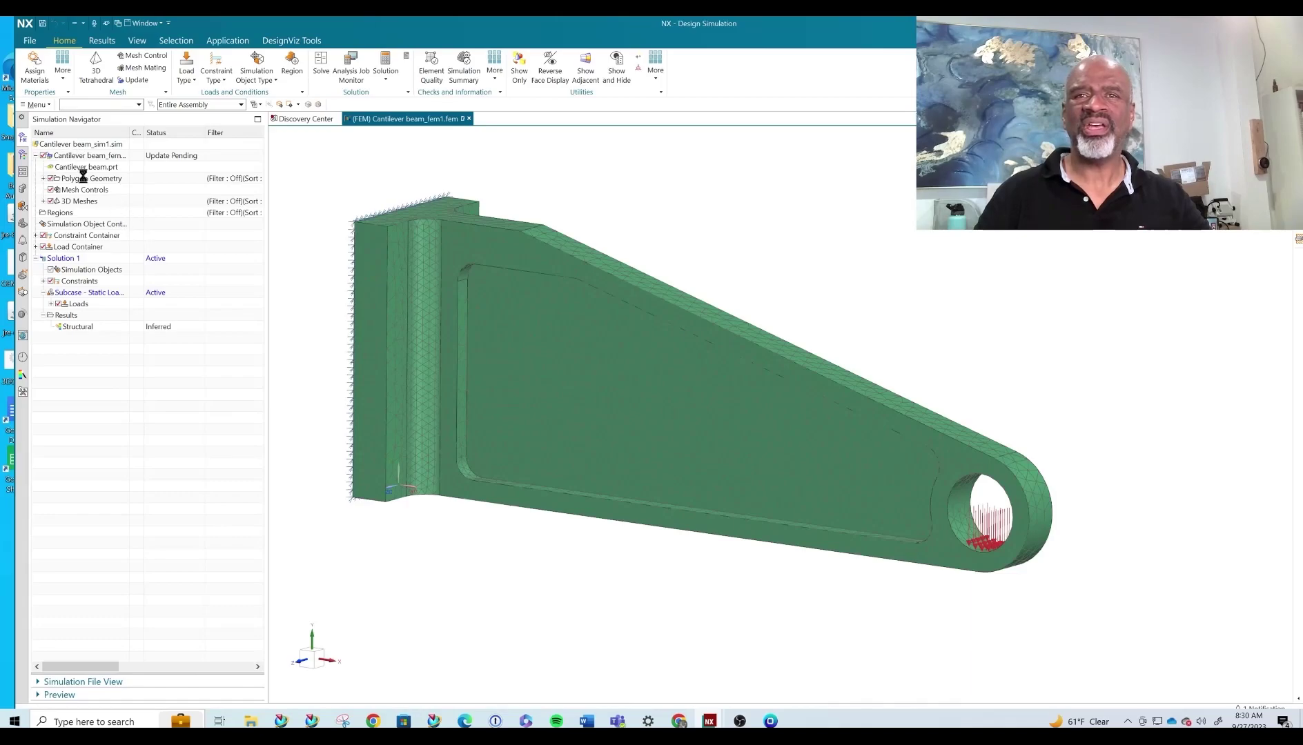
- Start a new Geometry Optimization solution process on the simulation
{"action": "right_click", "coordinate": [96, 147]}
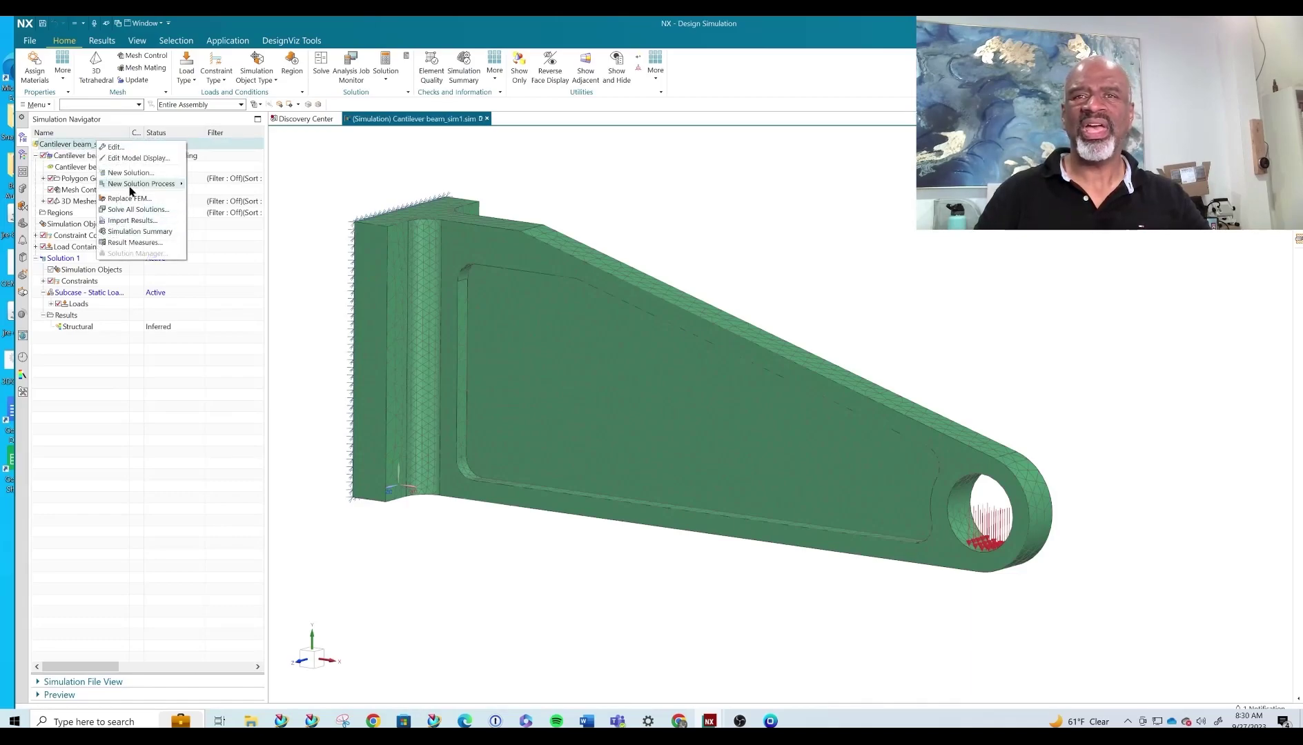
{"action": "mouse_move", "coordinate": [132, 190]}
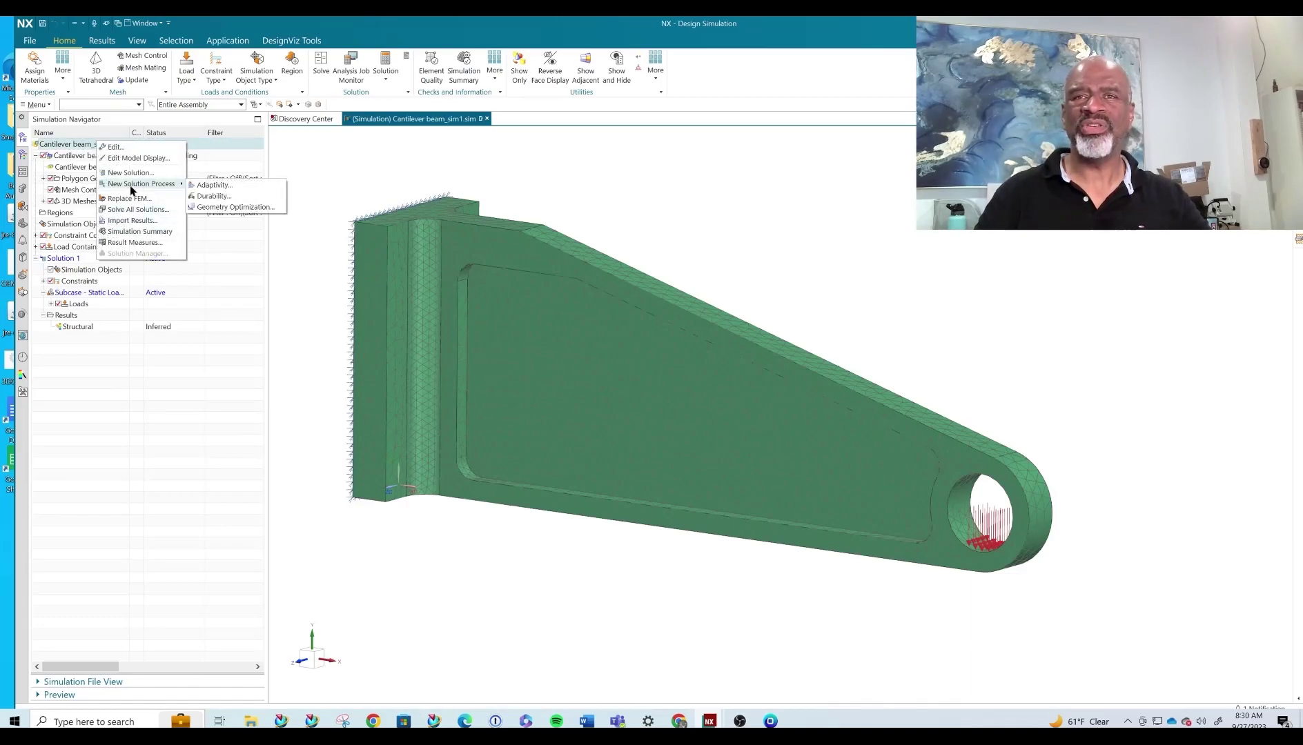
{"action": "left_click", "coordinate": [215, 207]}
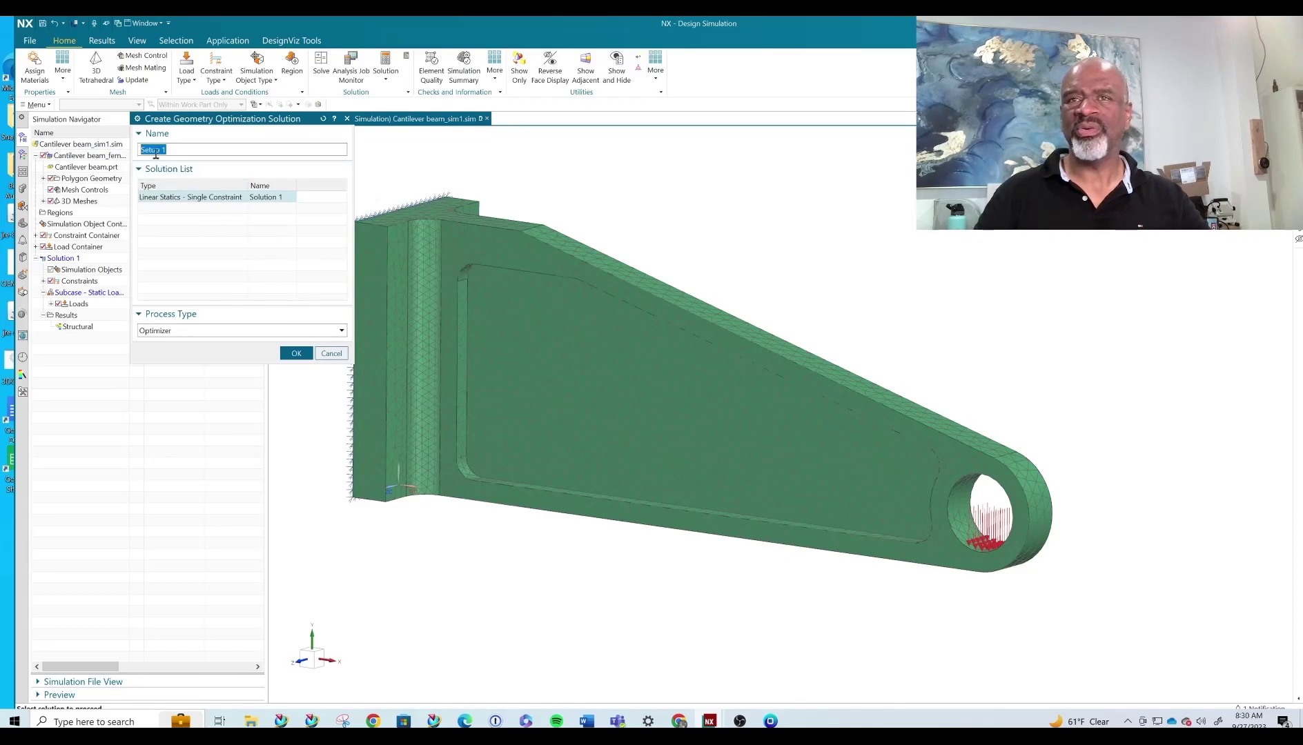
- Create Setup 1 and advance to the objective, which minimizes Weight in mN
{"action": "left_click", "coordinate": [297, 353]}
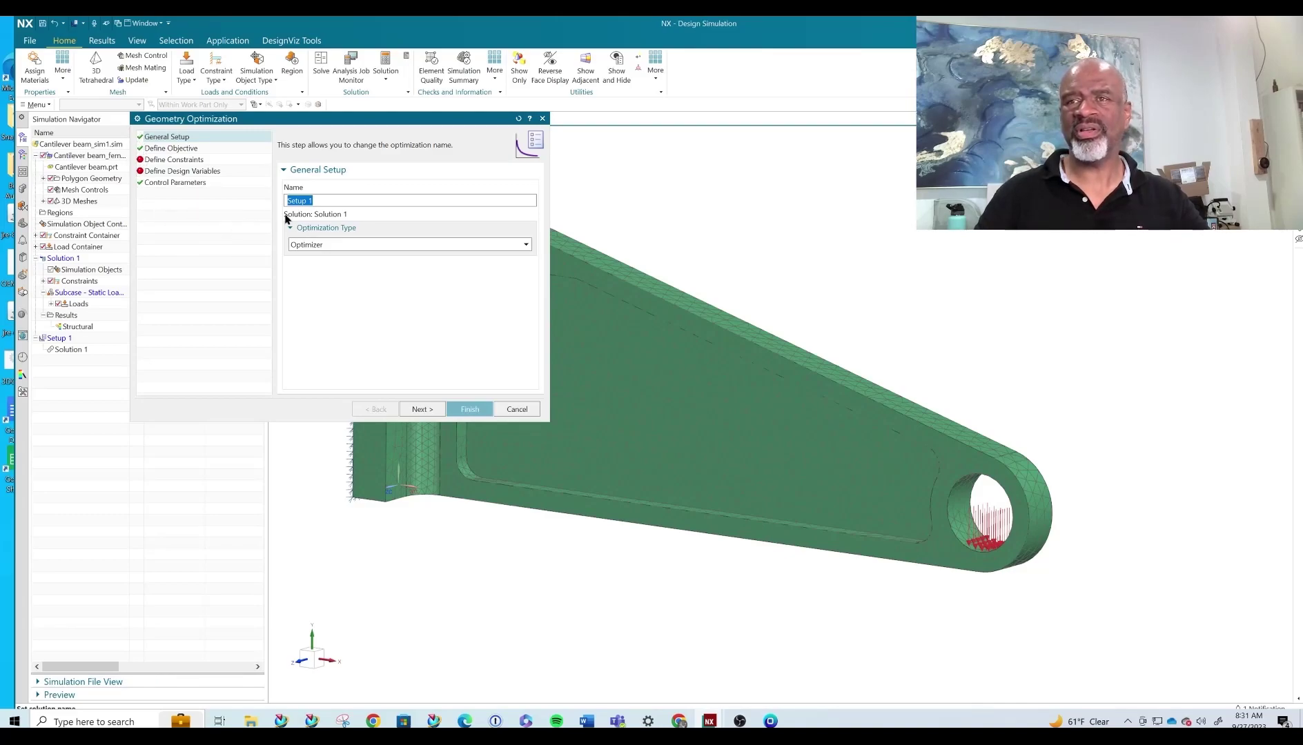
{"action": "left_click", "coordinate": [422, 409]}
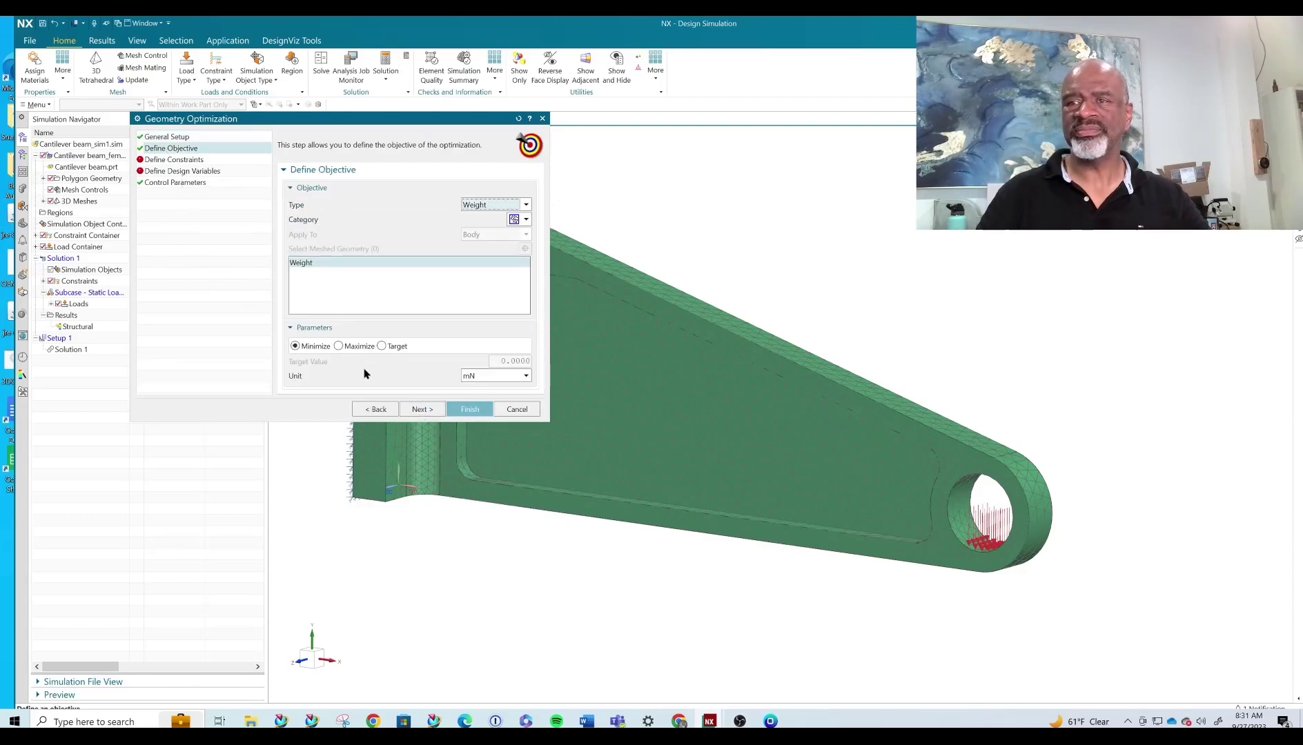
- Make Result Measure the objective type and delete the old steve stress measure
{"action": "left_click", "coordinate": [518, 205]}
{"action": "left_click", "coordinate": [483, 240]}
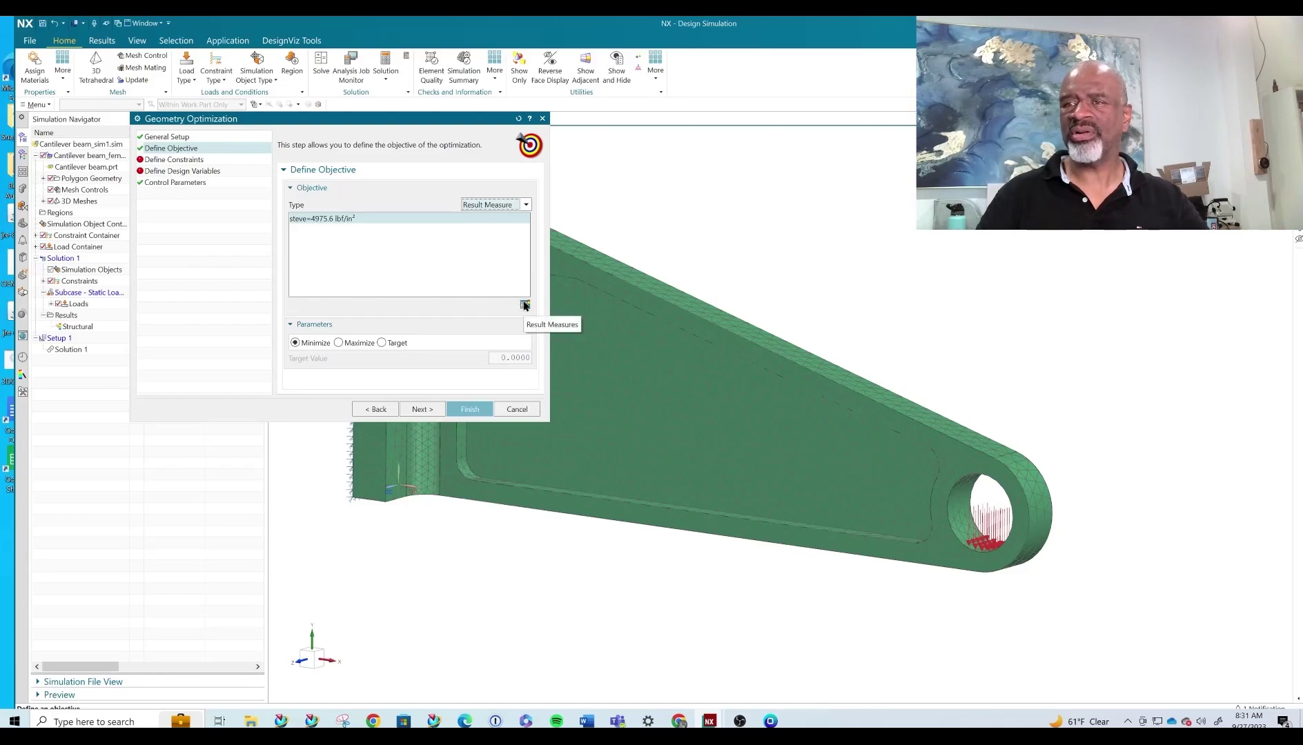
{"action": "left_click", "coordinate": [524, 304]}
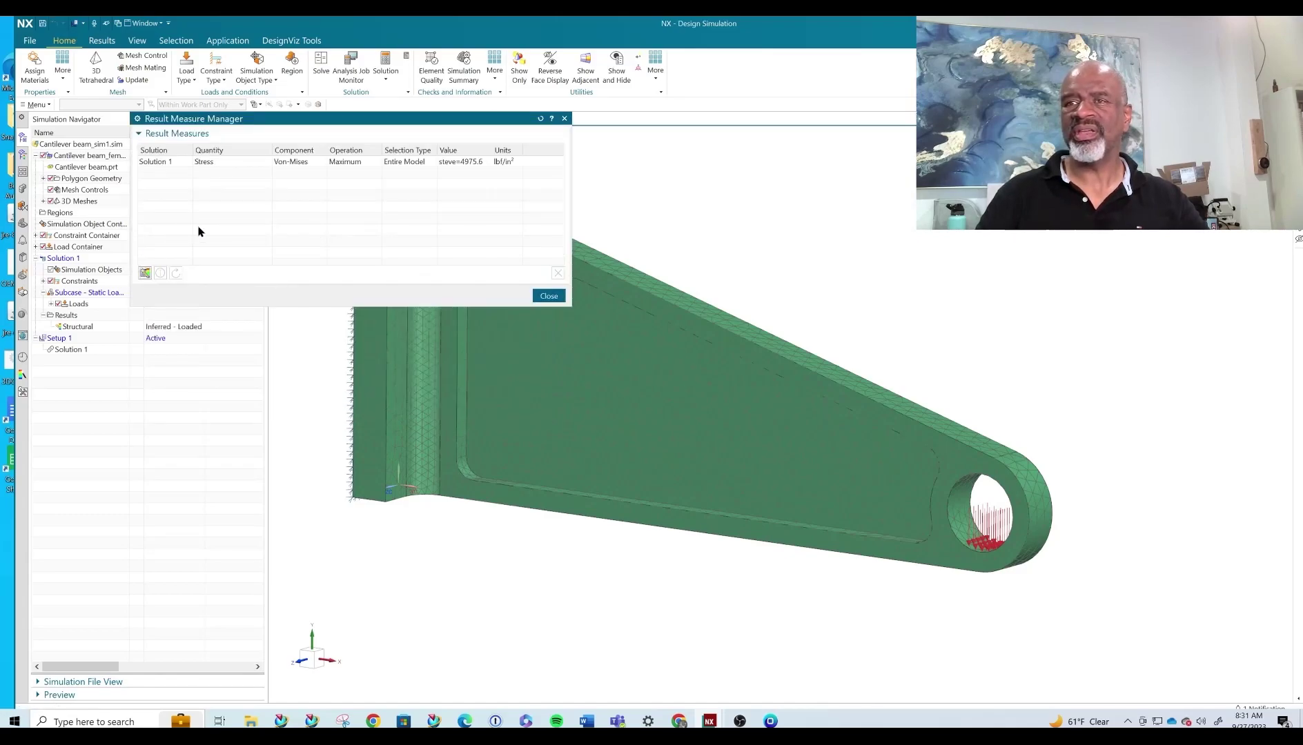
{"action": "left_click", "coordinate": [196, 164]}
{"action": "right_click", "coordinate": [195, 163]}
{"action": "left_click", "coordinate": [215, 167]}
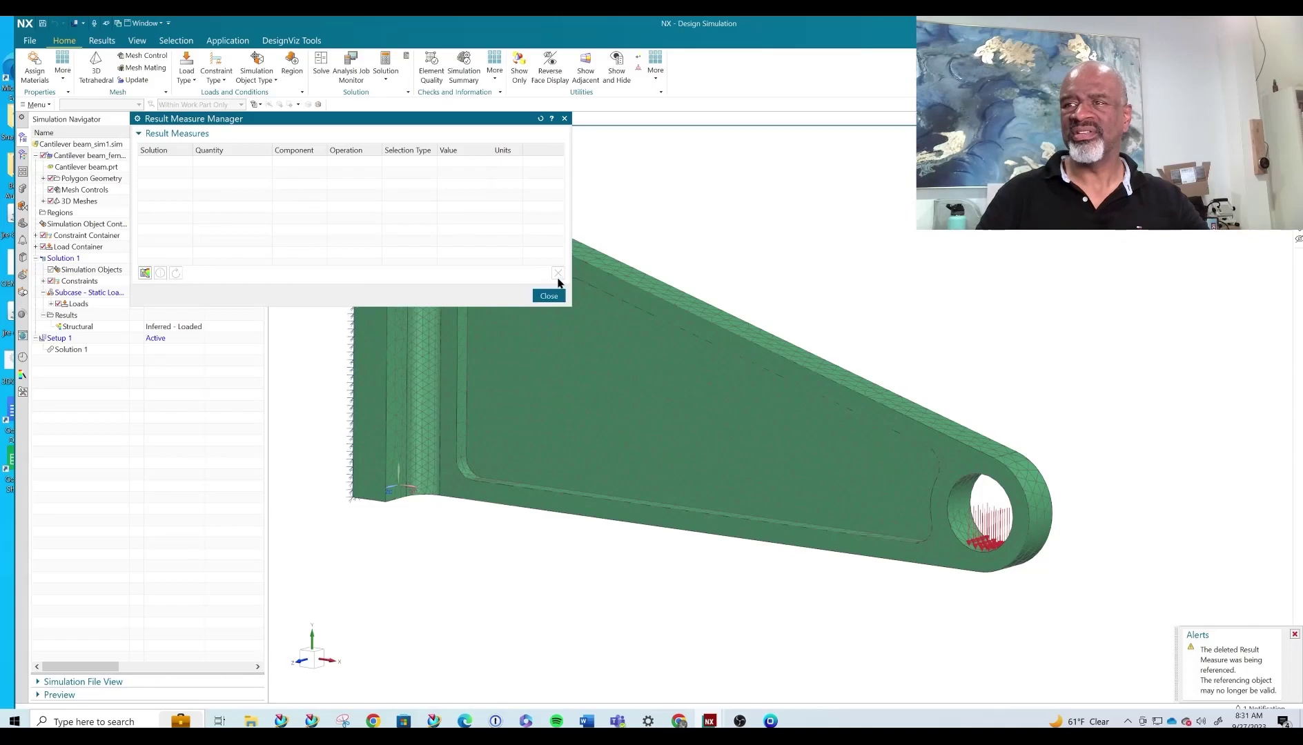
{"action": "left_click", "coordinate": [548, 297]}
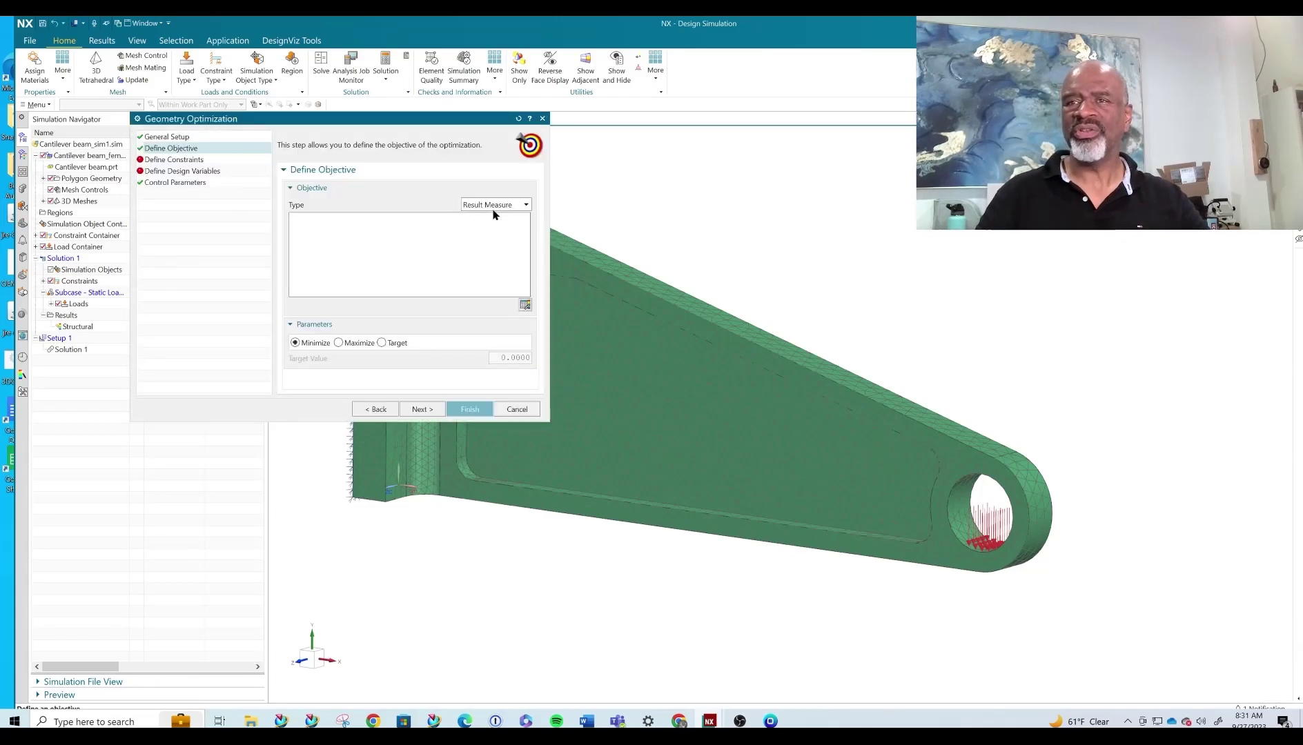
{"action": "left_click", "coordinate": [527, 301]}
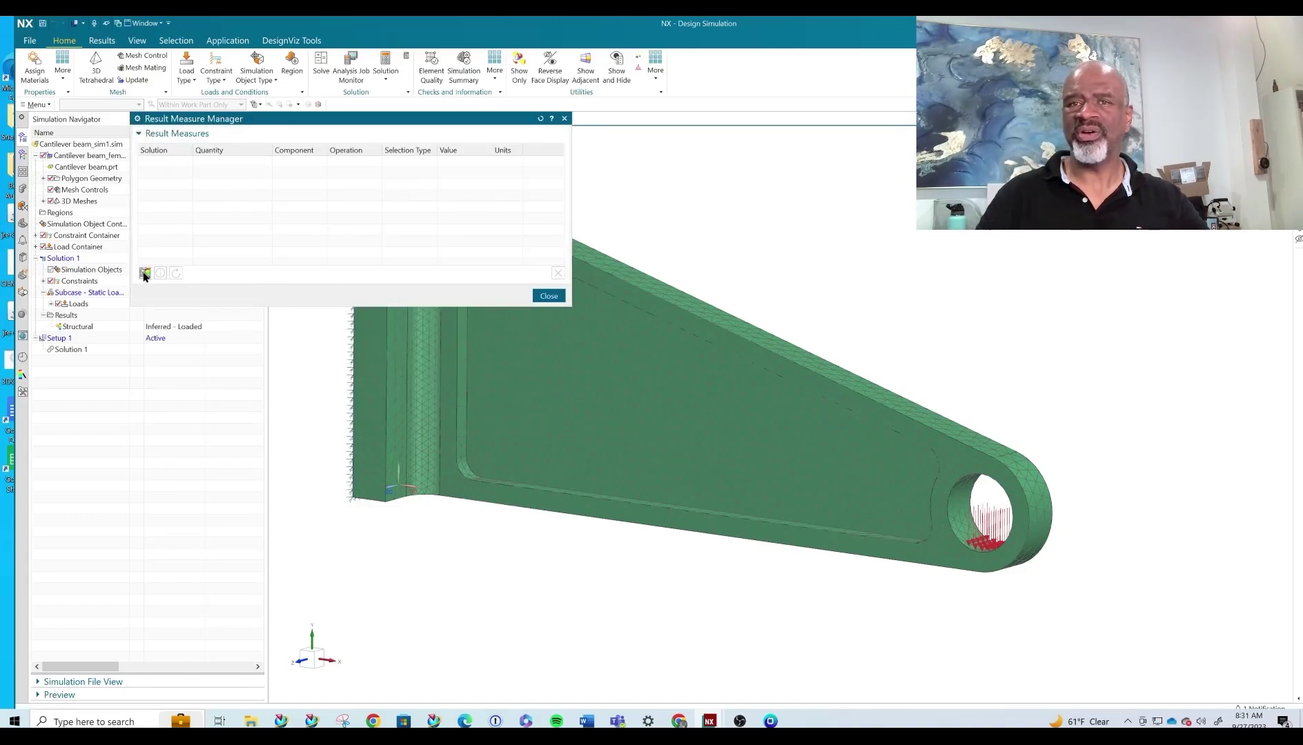
- Create steve, a maximum elemental Von-Mises stress measure (4975.6 lbf/in²), as the objective
{"action": "key", "text": "Escape"}
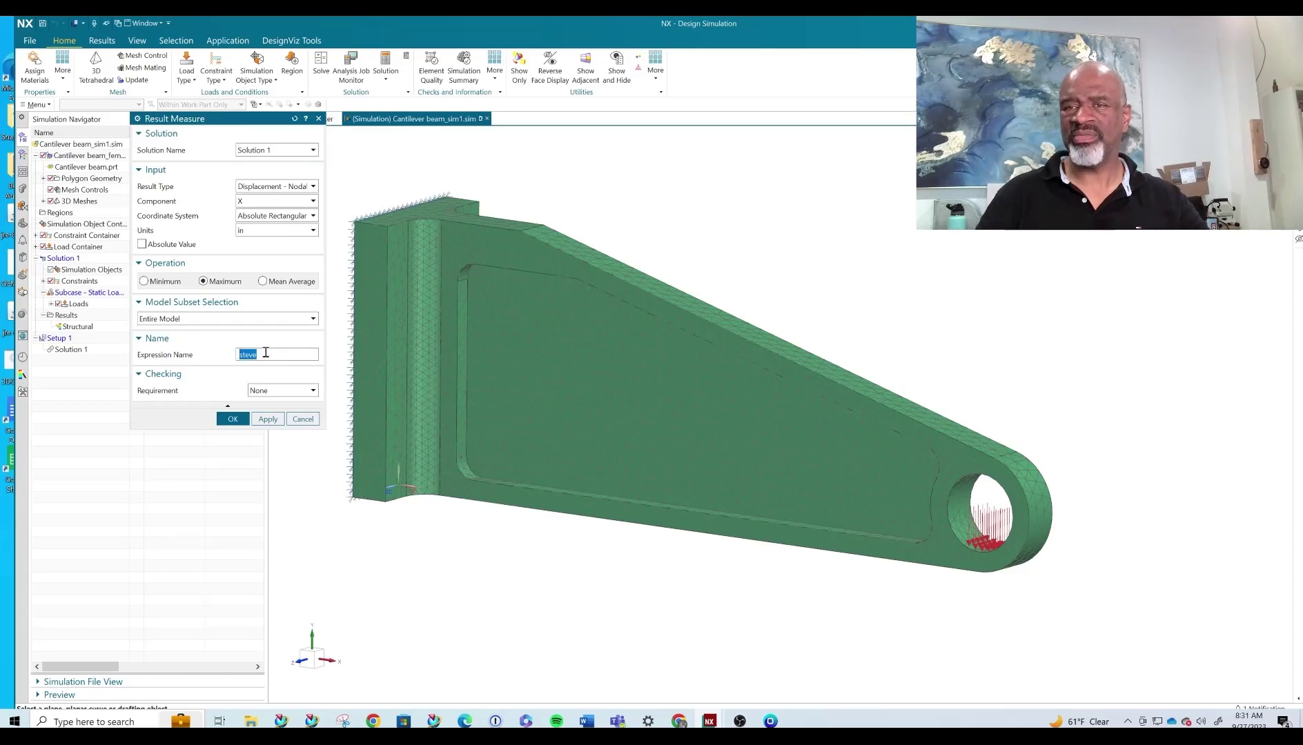
{"action": "left_click", "coordinate": [313, 187]}
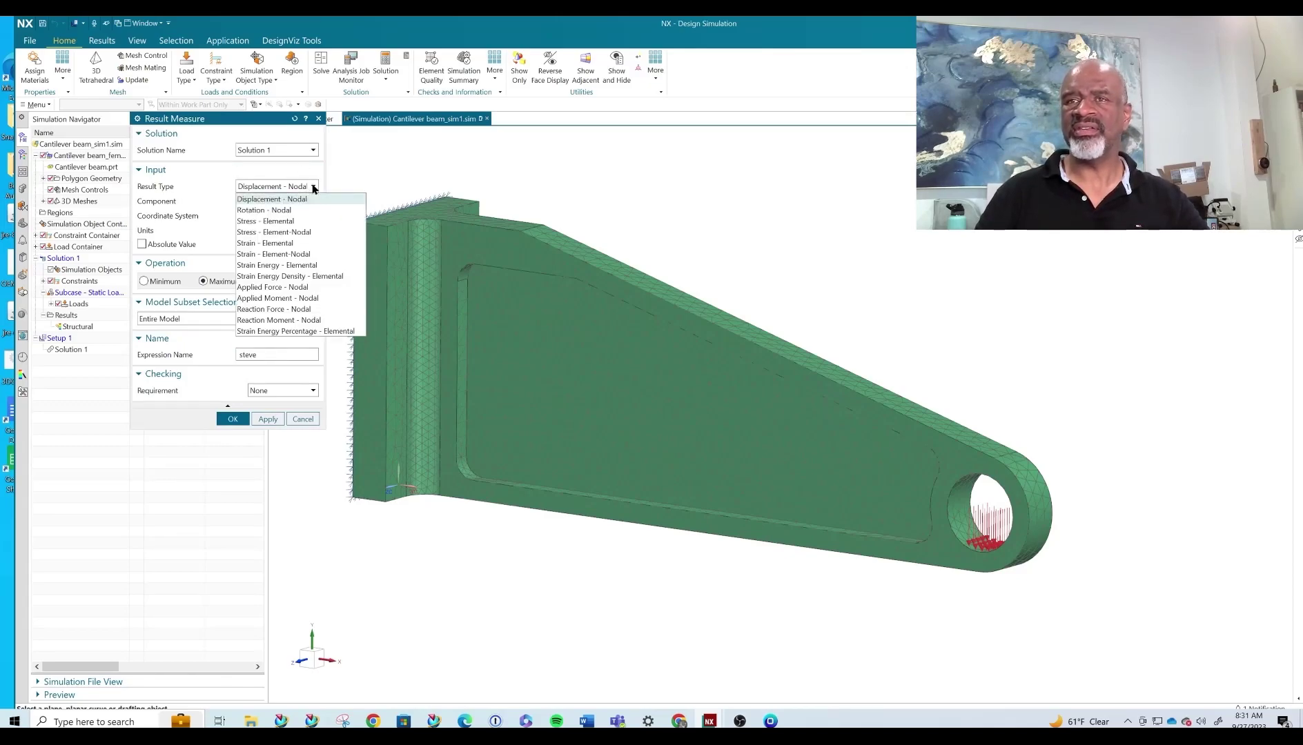
{"action": "left_click", "coordinate": [266, 221]}
{"action": "left_click", "coordinate": [314, 202]}
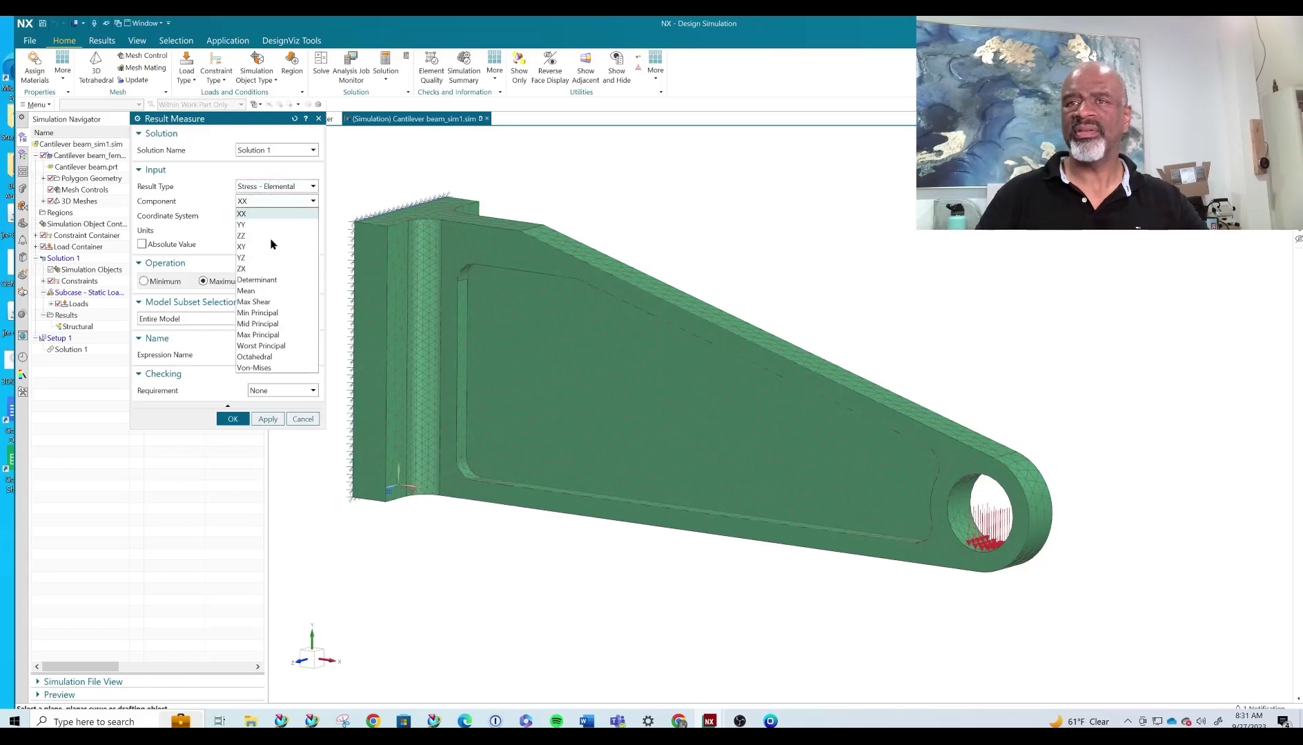
{"action": "left_click", "coordinate": [261, 370]}
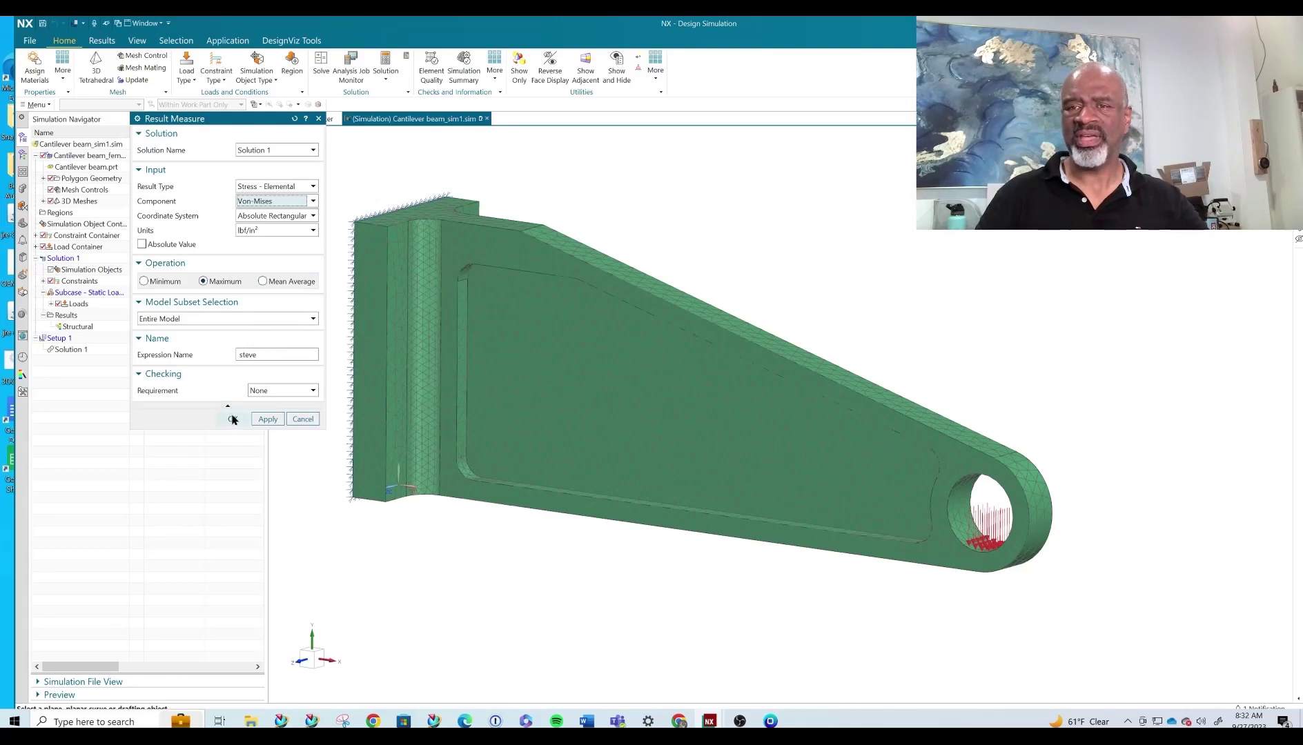
{"action": "left_click", "coordinate": [266, 418]}
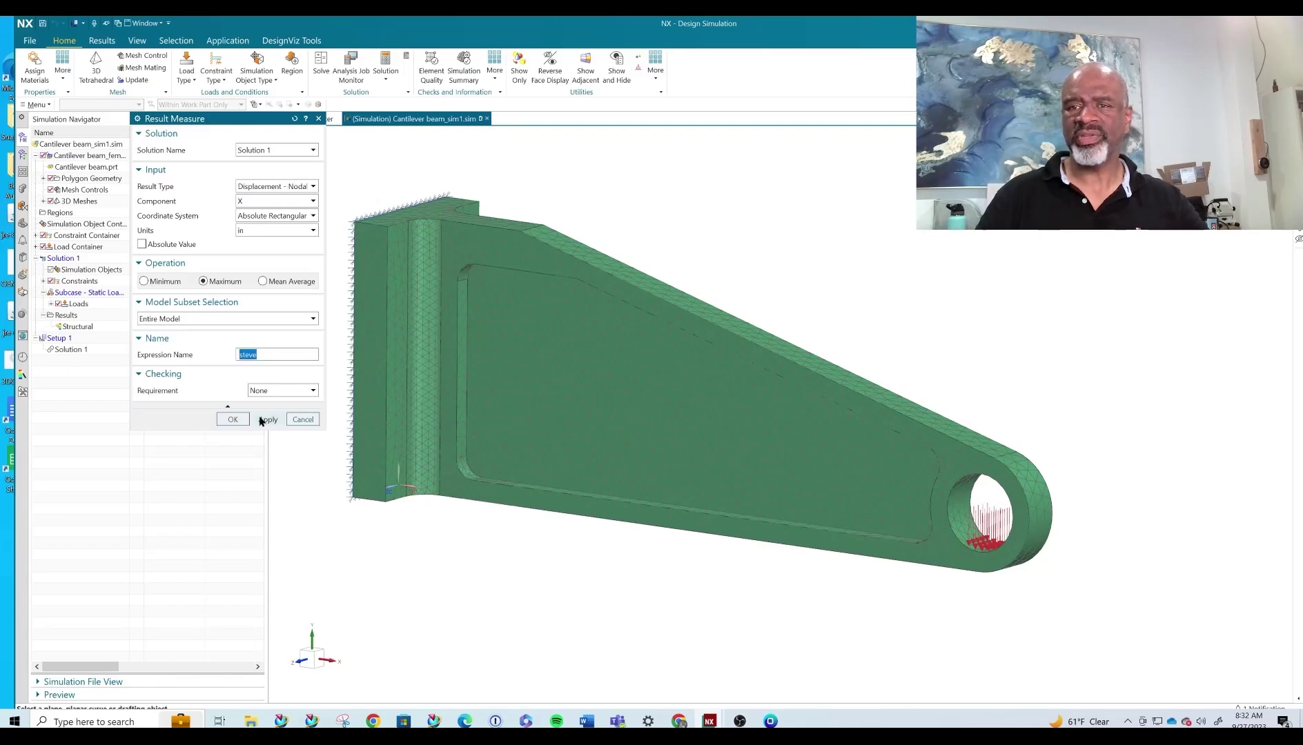
{"action": "left_click", "coordinate": [298, 418]}
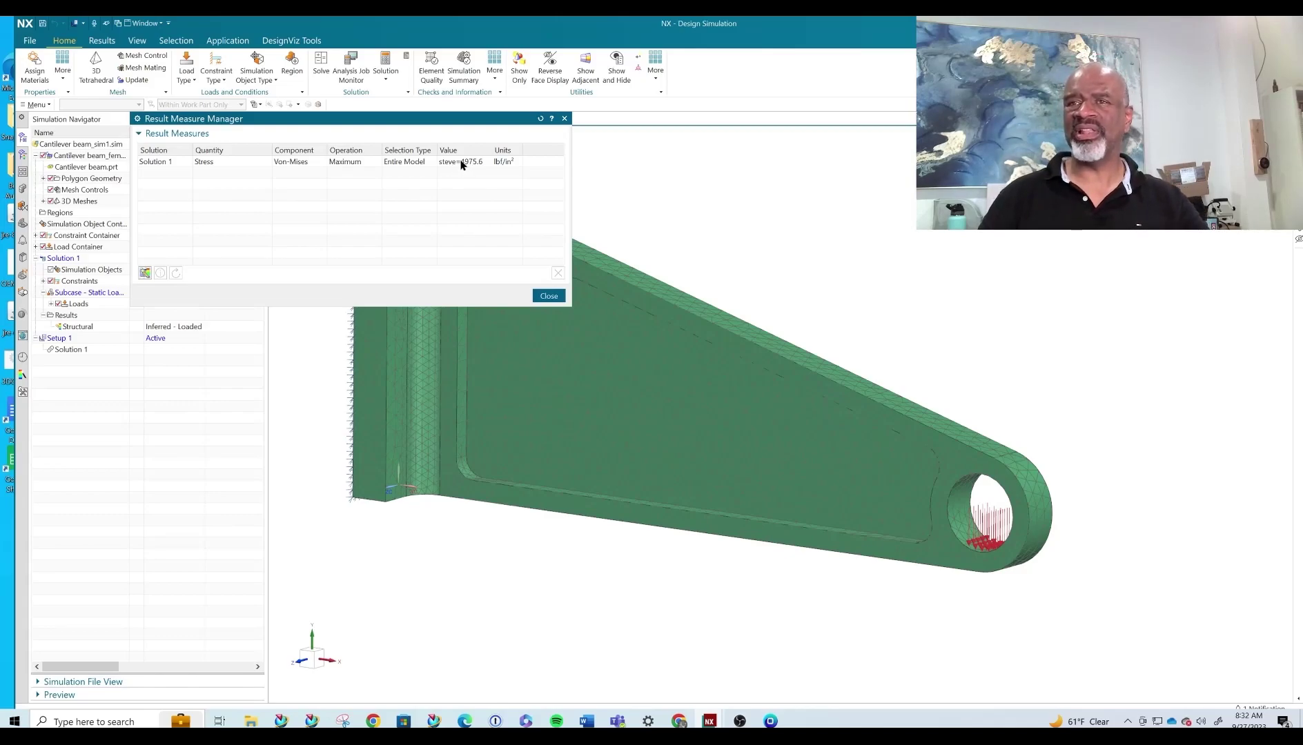
{"action": "left_click", "coordinate": [548, 295]}
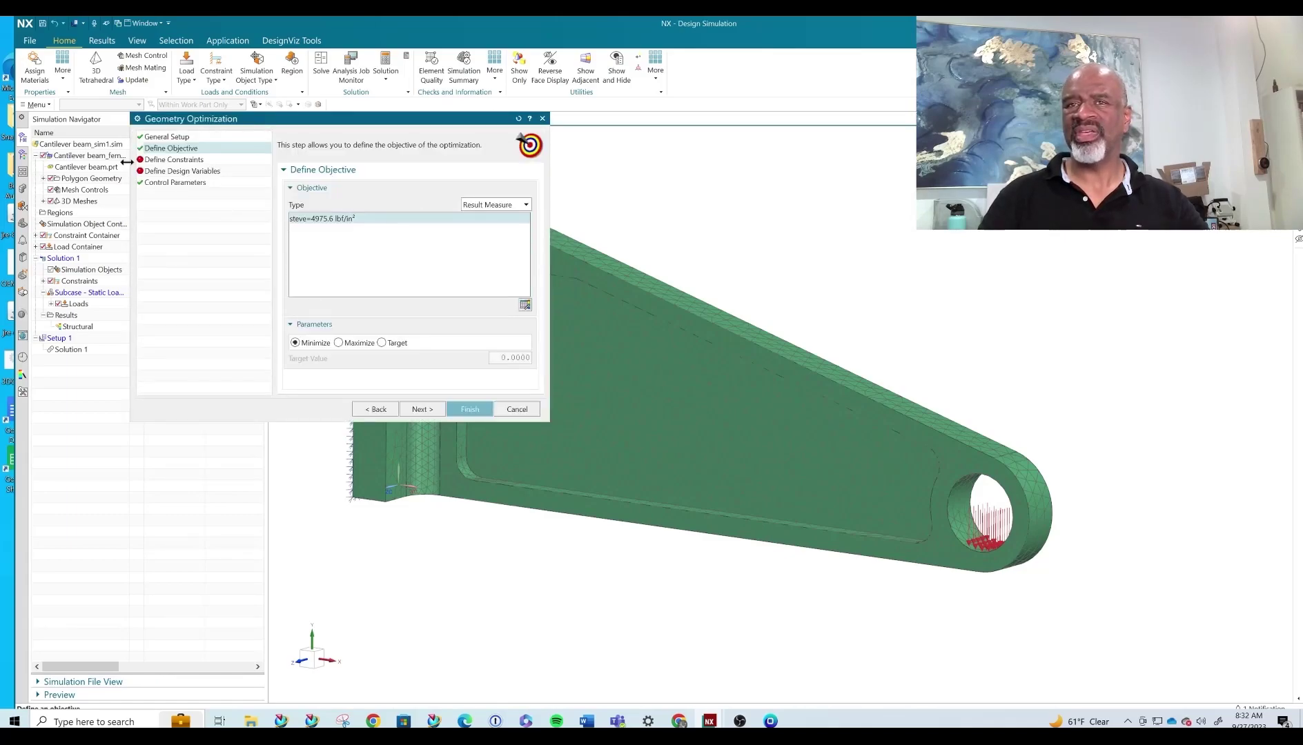
- Add a Weight constraint with an upper limit of 200 lbf
{"action": "left_click", "coordinate": [177, 160]}
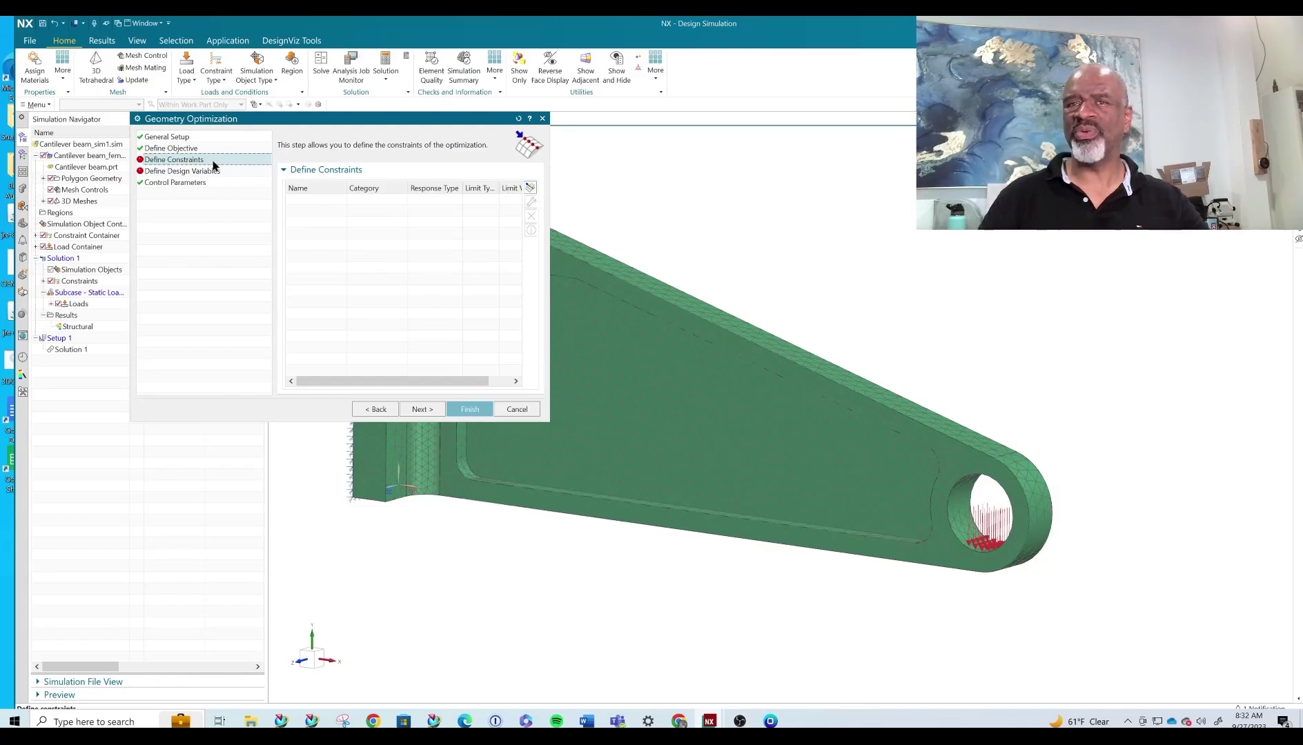
{"action": "left_click", "coordinate": [530, 187]}
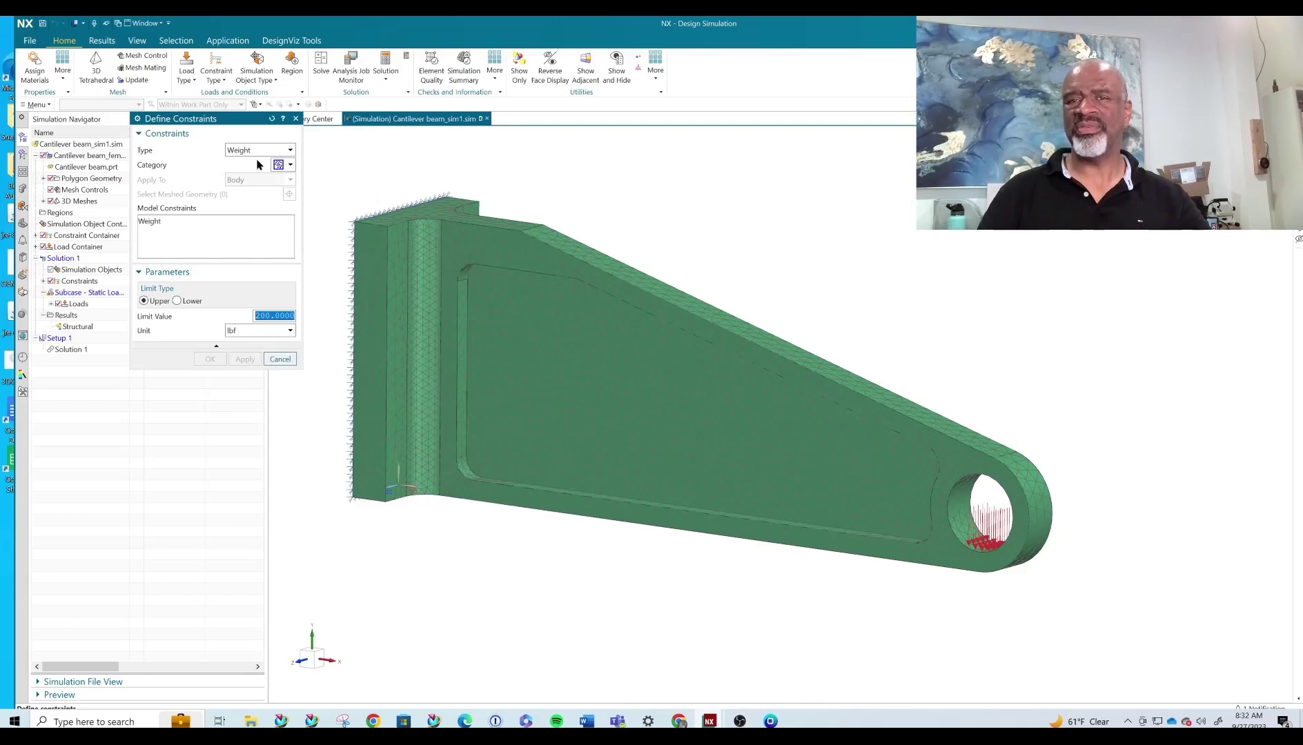
{"action": "left_click", "coordinate": [152, 222]}
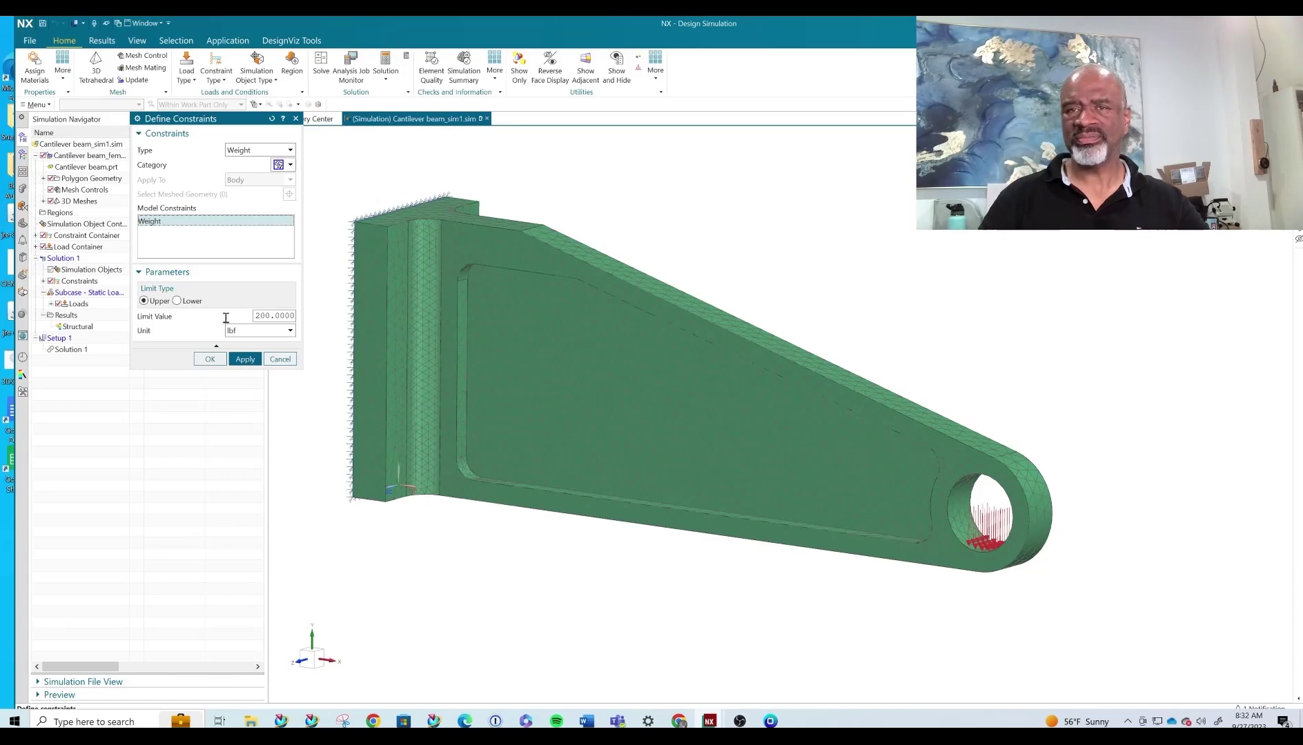
{"action": "left_click", "coordinate": [241, 359]}
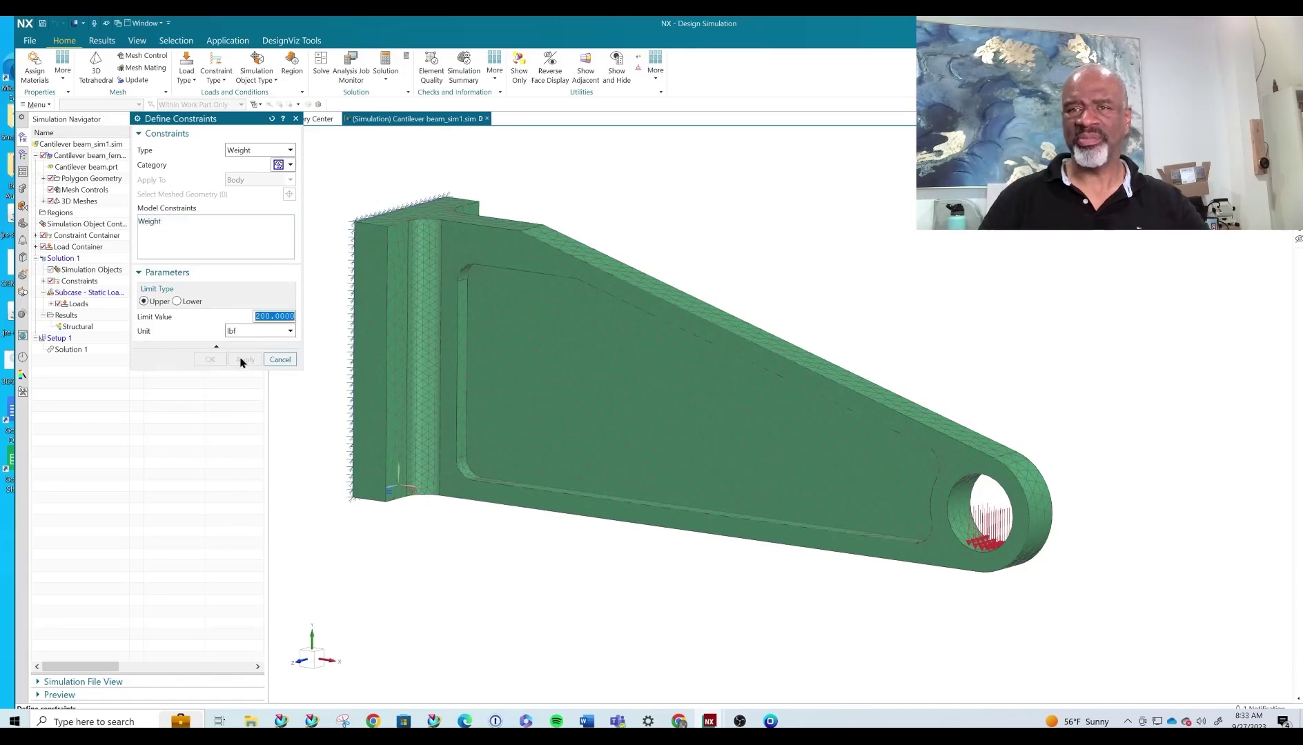
- Add a second Weight constraint as a lower limit of 2 lbf
{"action": "left_click", "coordinate": [157, 222]}
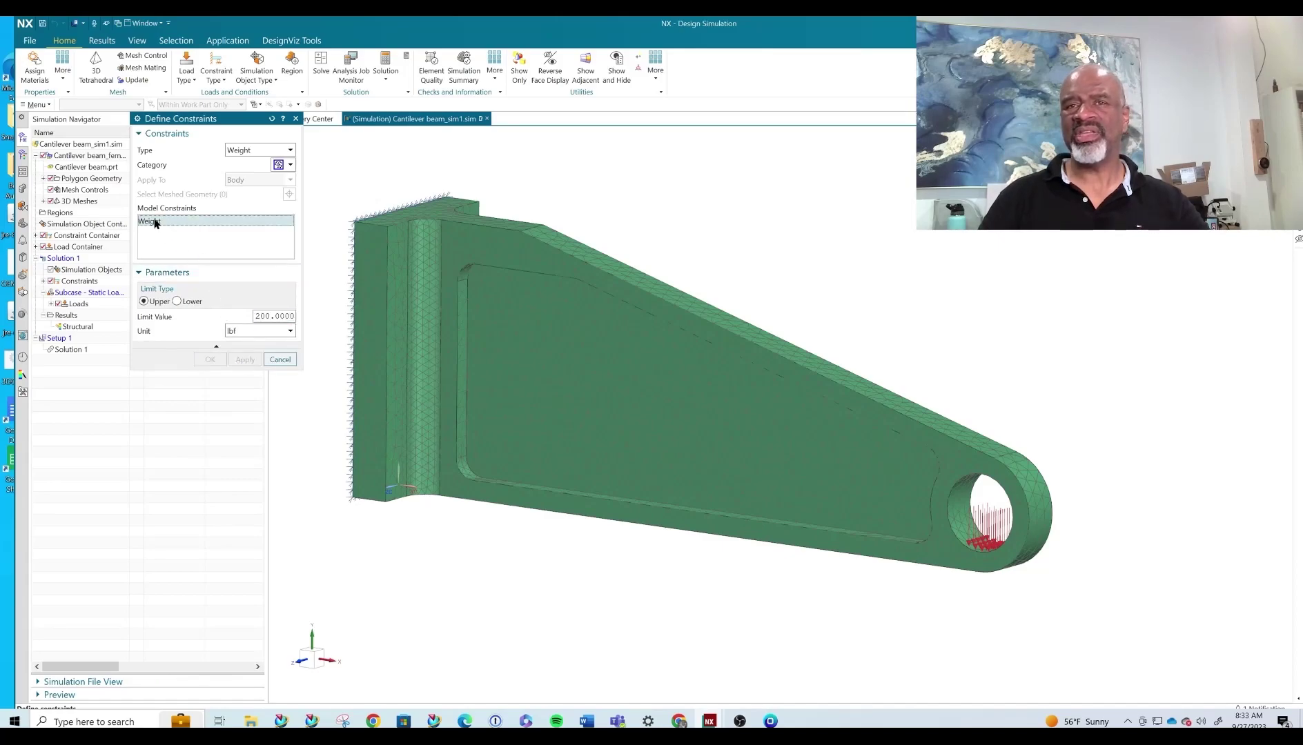
{"action": "left_click", "coordinate": [178, 301]}
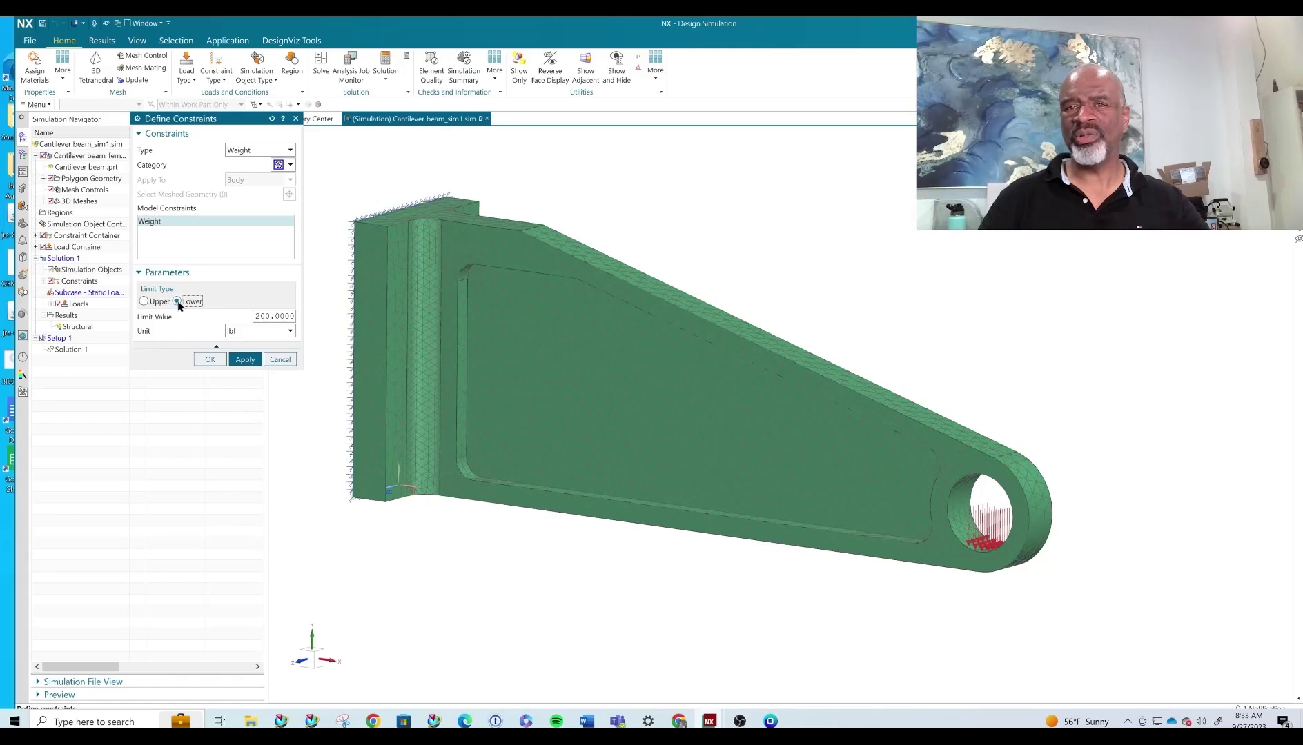
{"action": "double_click", "coordinate": [270, 316]}
{"action": "type", "text": "20"}
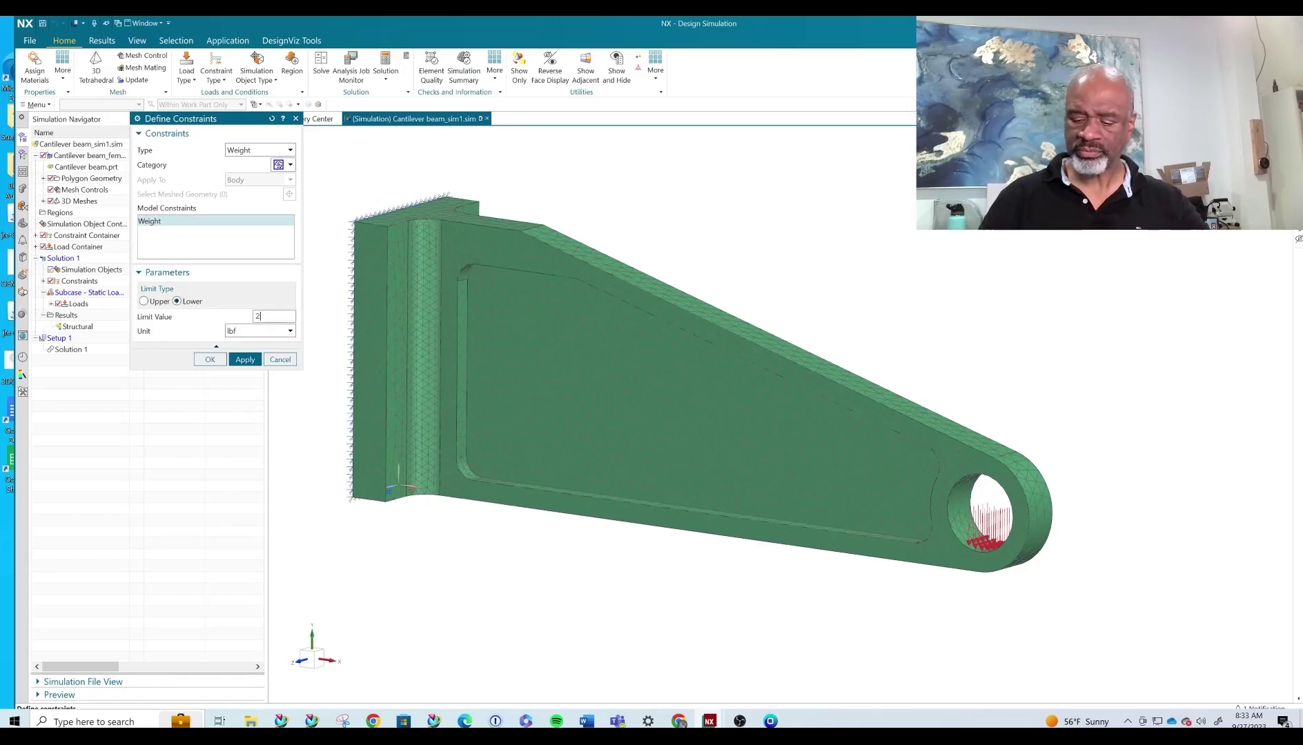
{"action": "key", "text": "BackSpace"}
{"action": "key", "text": "BackSpace"}
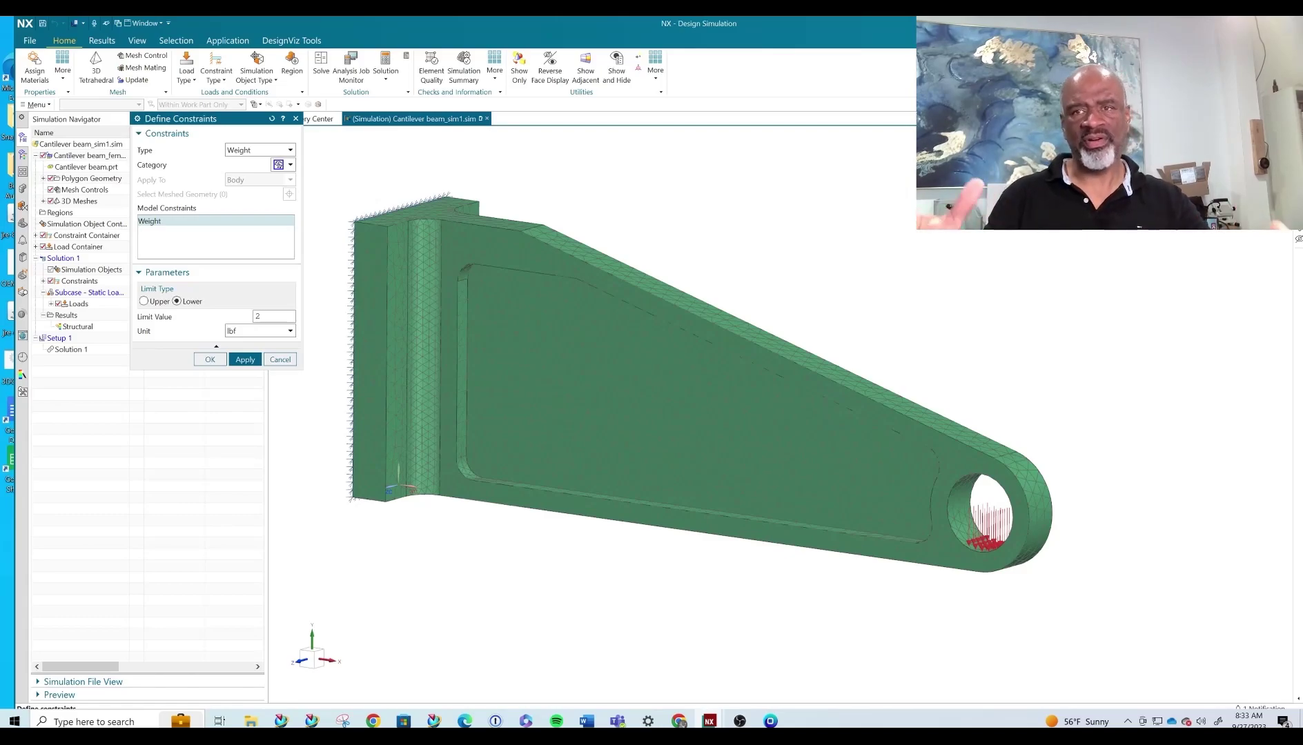
{"action": "left_click", "coordinate": [240, 360]}
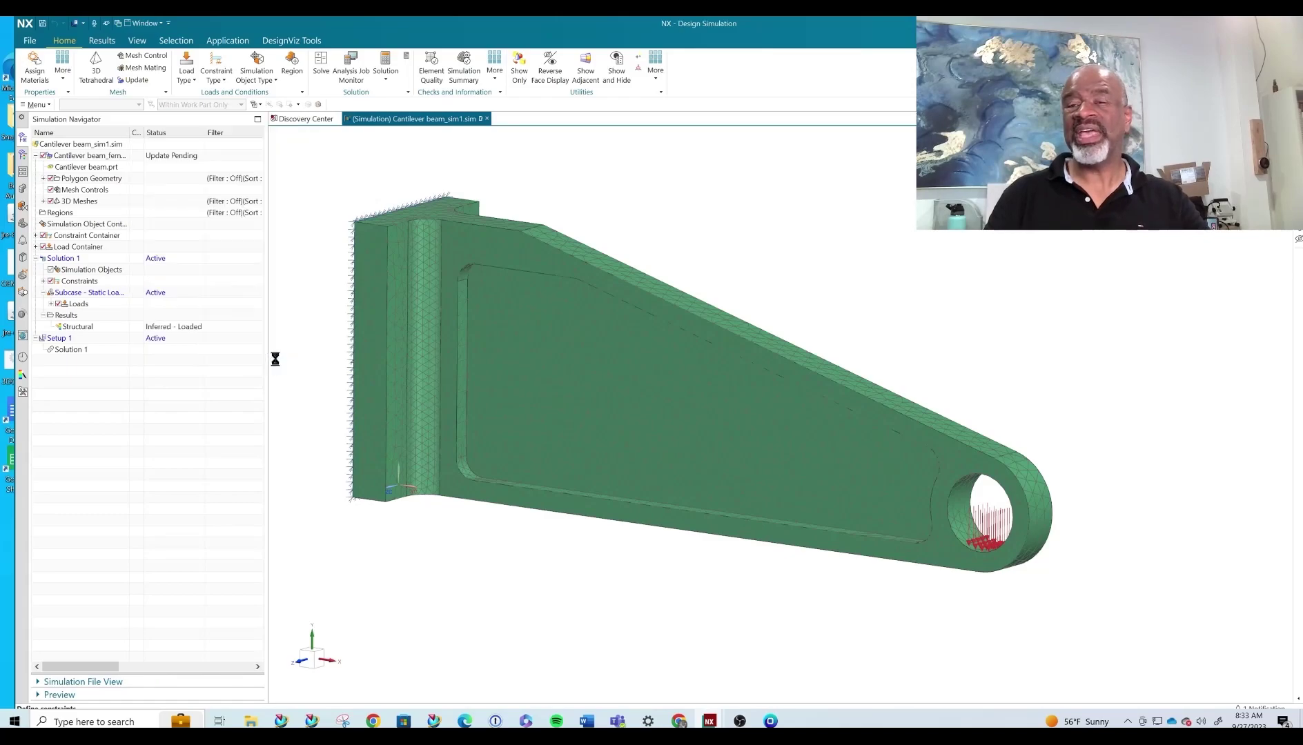
{"action": "left_click", "coordinate": [279, 359]}
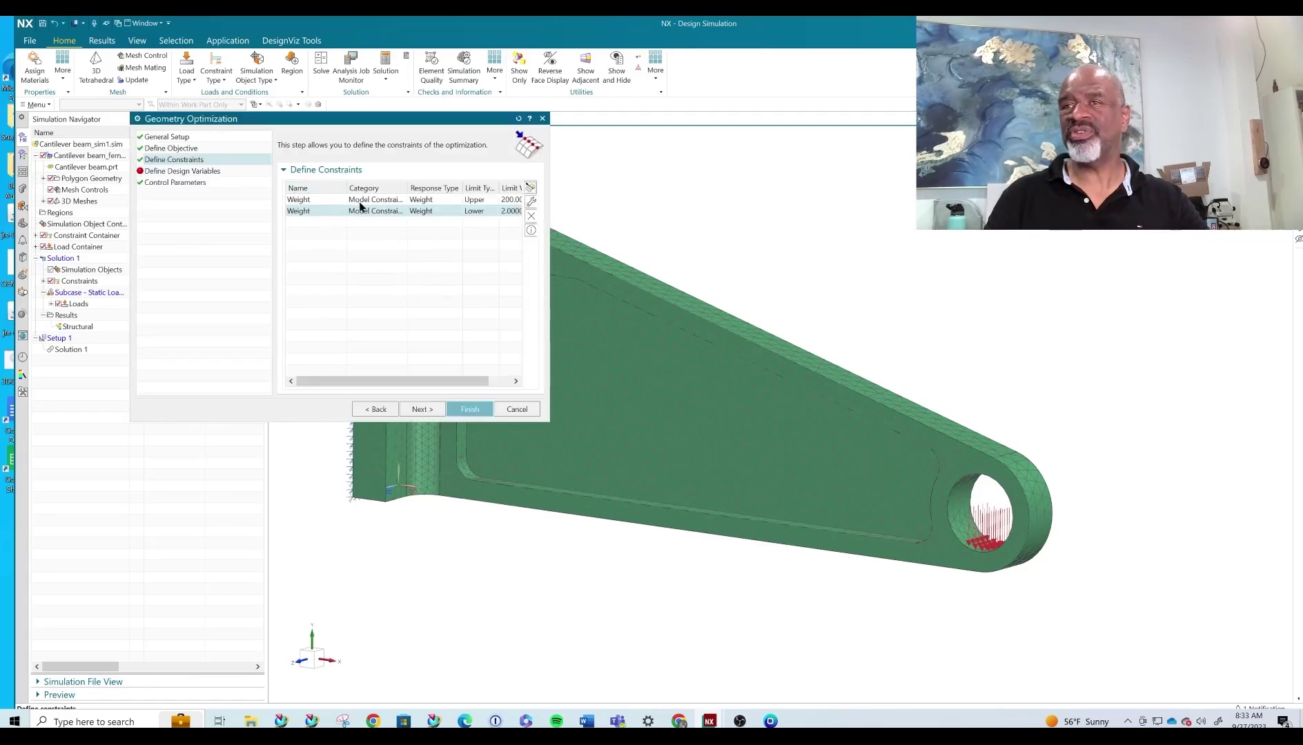
{"action": "left_click_drag", "start_coordinate": [550, 202], "coordinate": [604, 203]}
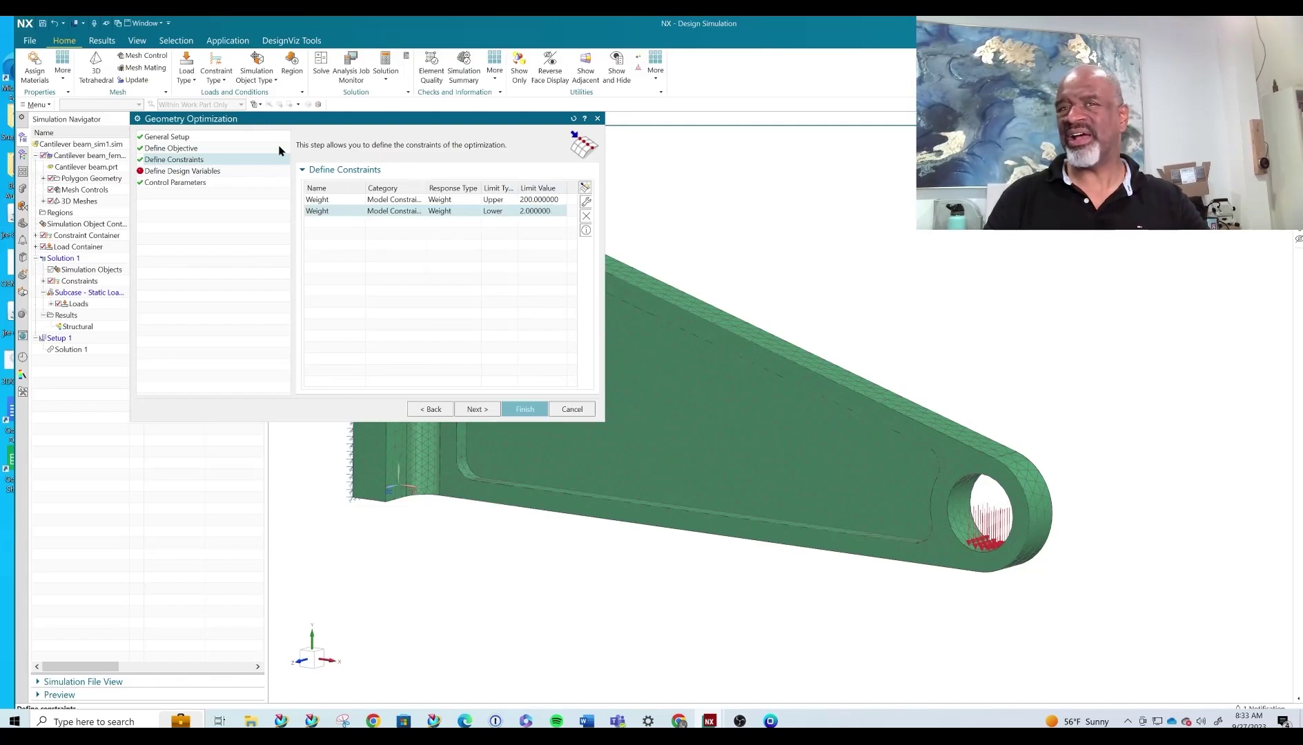
{"action": "left_click", "coordinate": [168, 172]}
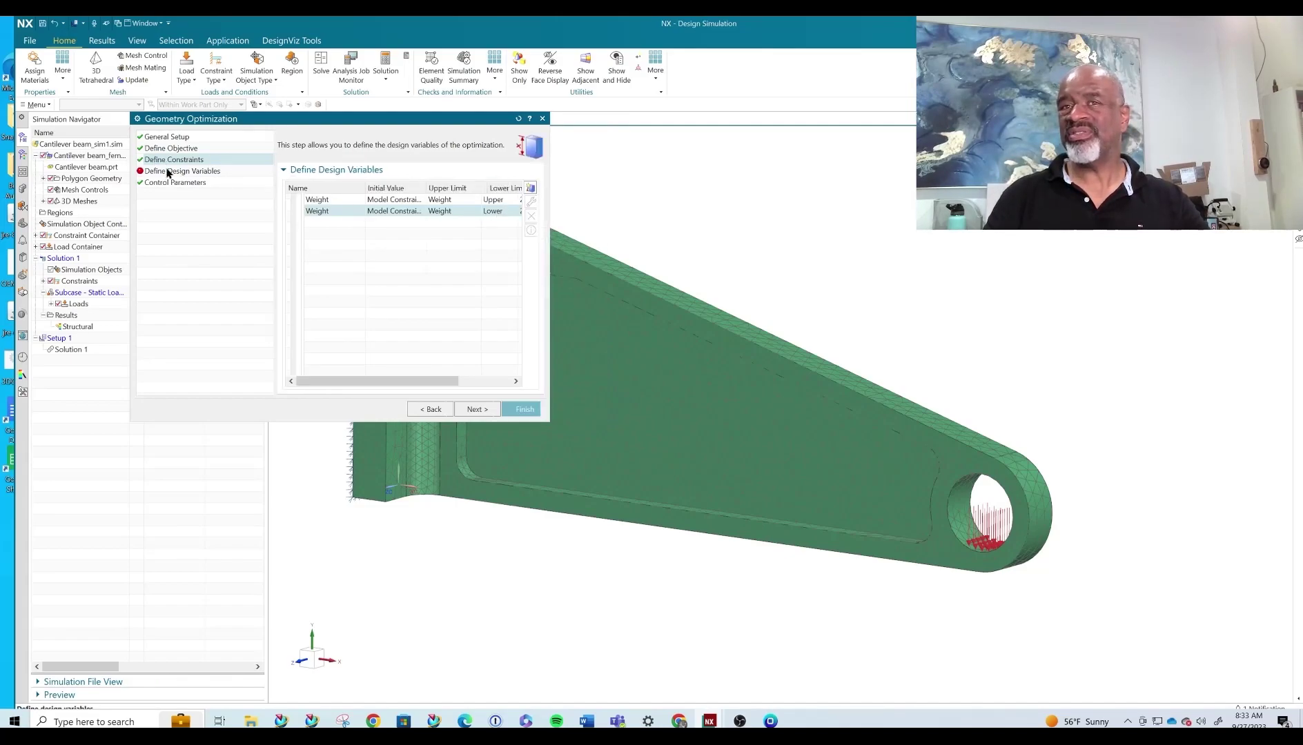
- Add the beam thickness expression t as a design variable, limited 0.125 to 0.75
{"action": "left_click", "coordinate": [531, 188]}
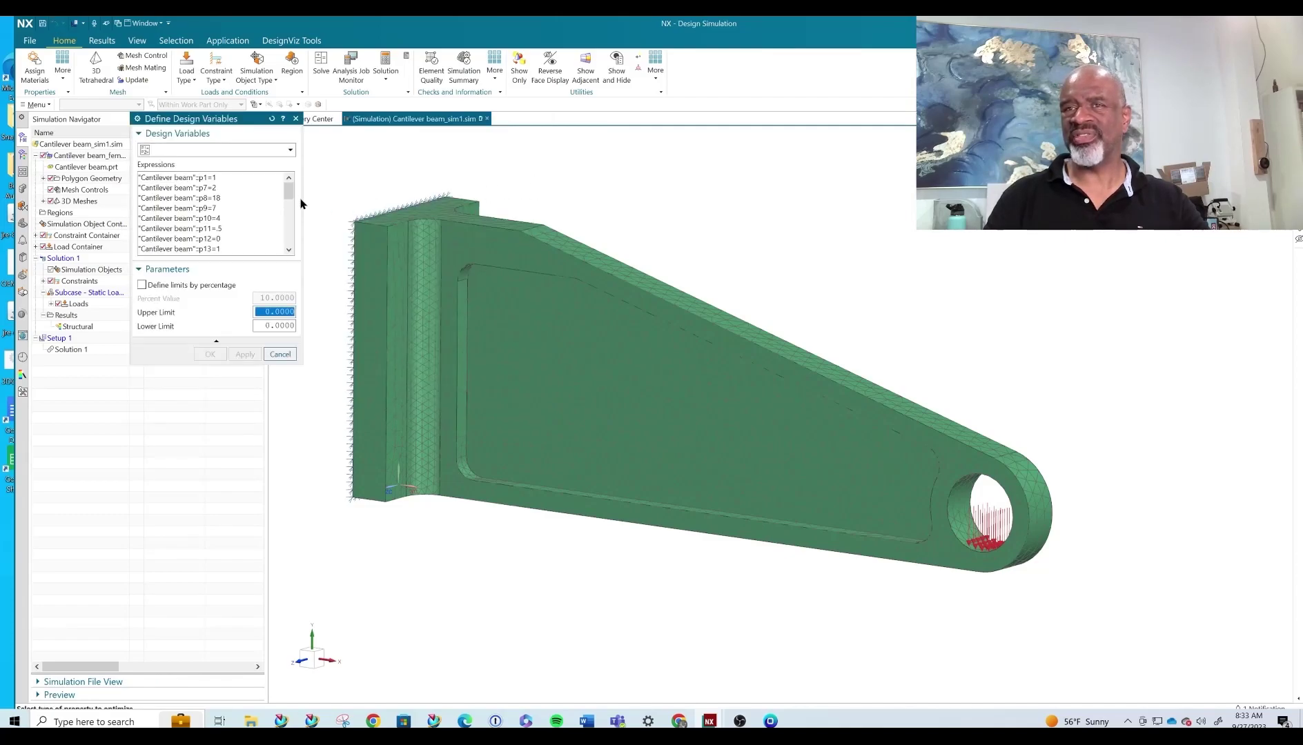
{"action": "left_click_drag", "start_coordinate": [289, 195], "coordinate": [290, 234]}
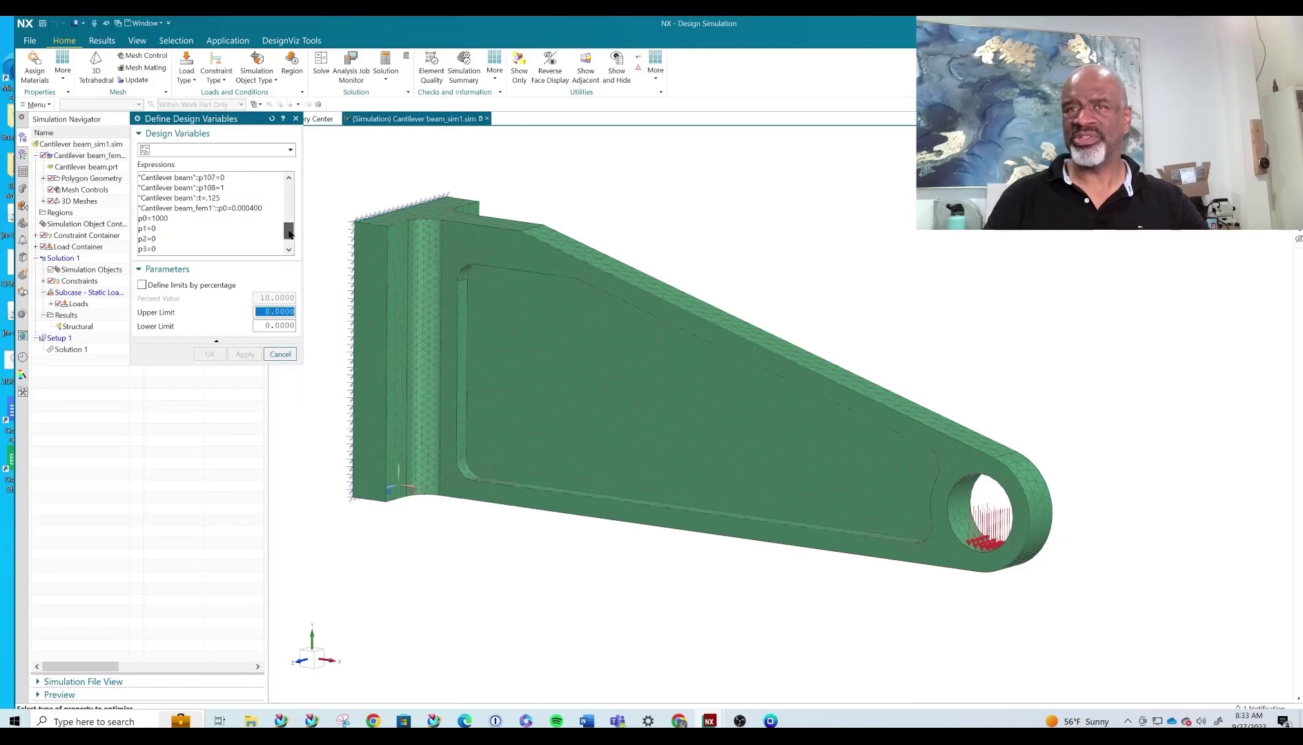
{"action": "left_click", "coordinate": [205, 198]}
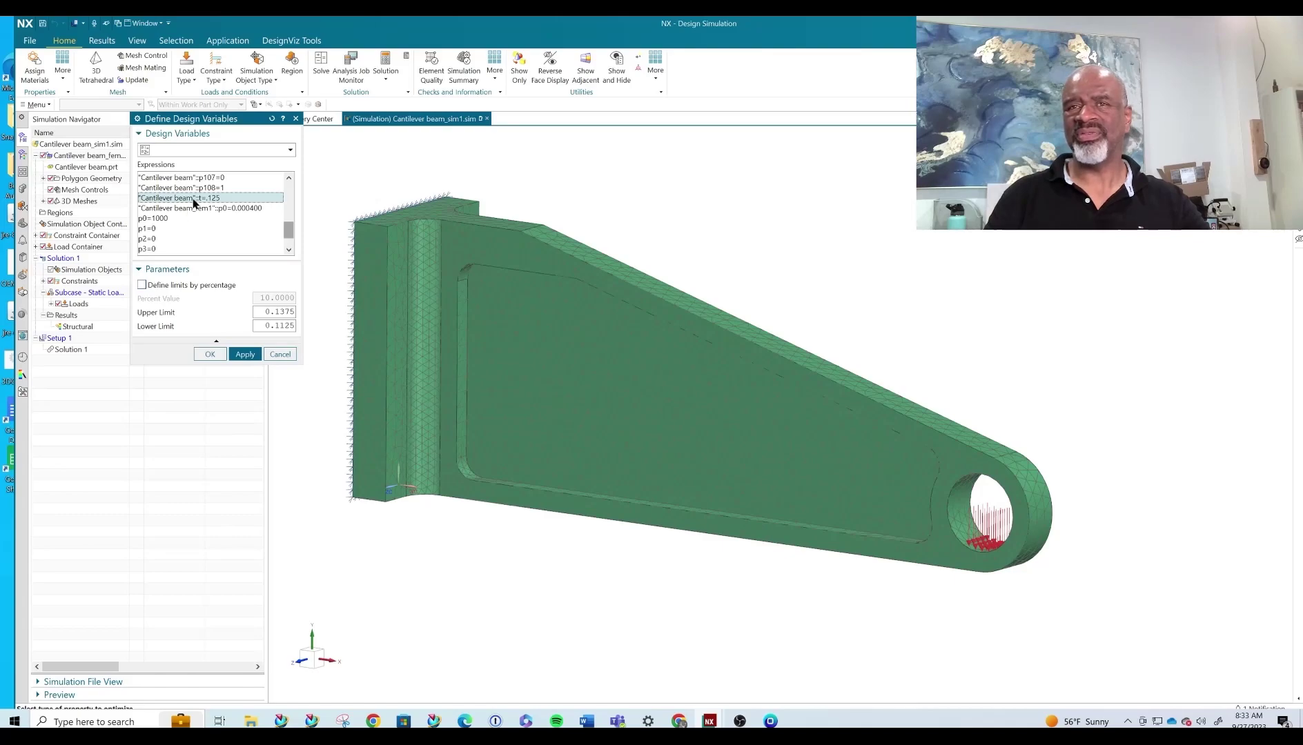
{"action": "double_click", "coordinate": [288, 324]}
{"action": "type", "text": "."}
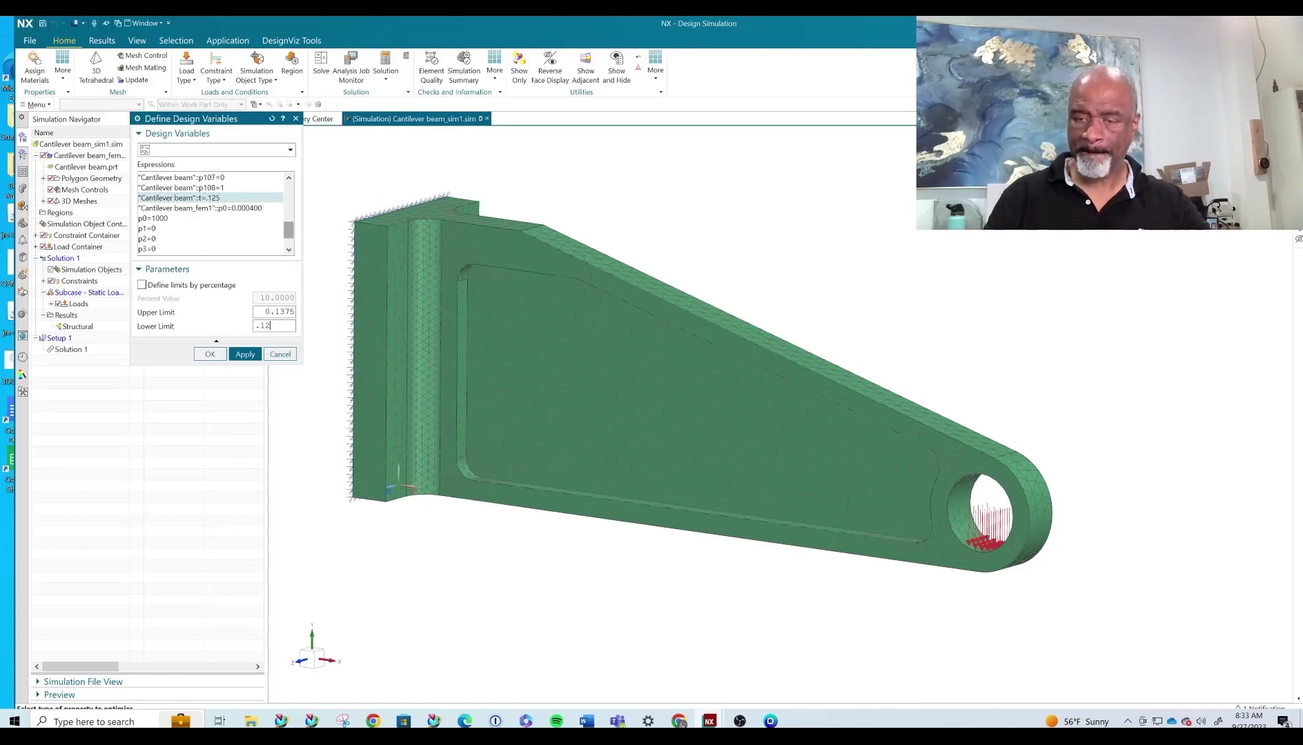
{"action": "double_click", "coordinate": [284, 312]}
{"action": "type", "text": ".7"}
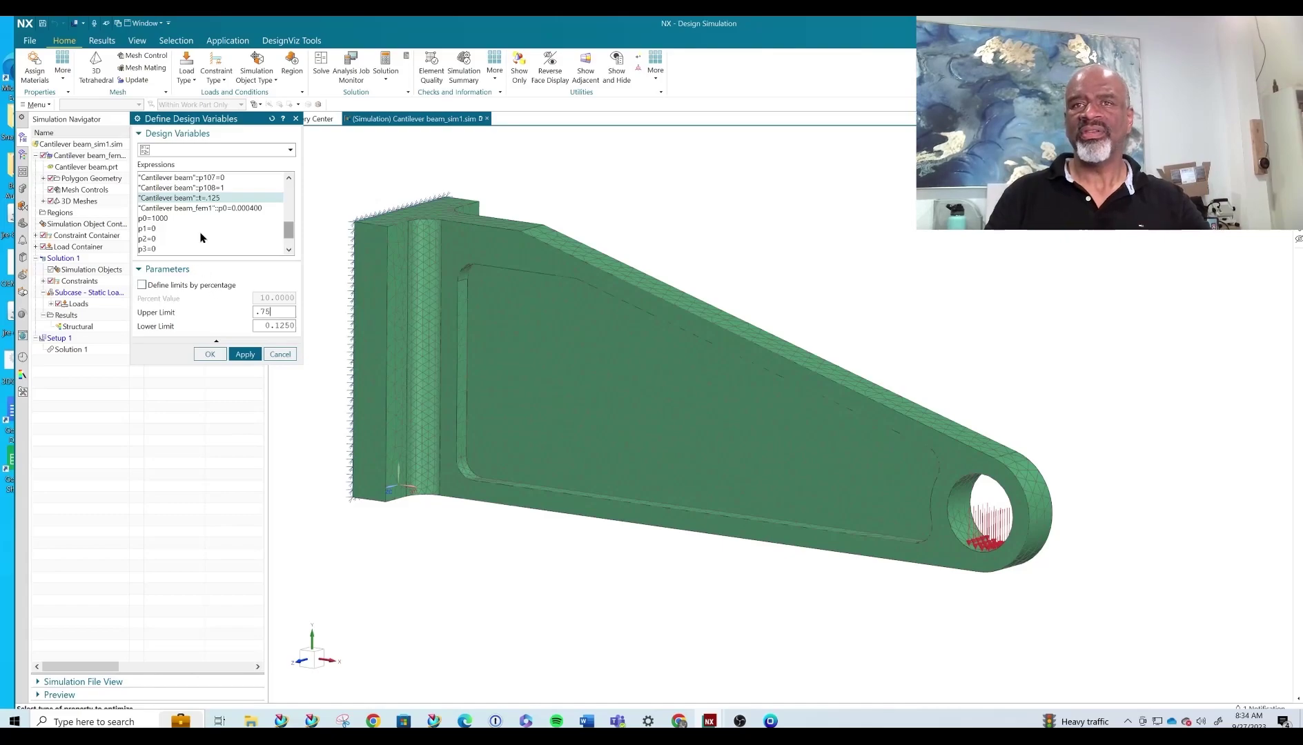
{"action": "left_click", "coordinate": [242, 354]}
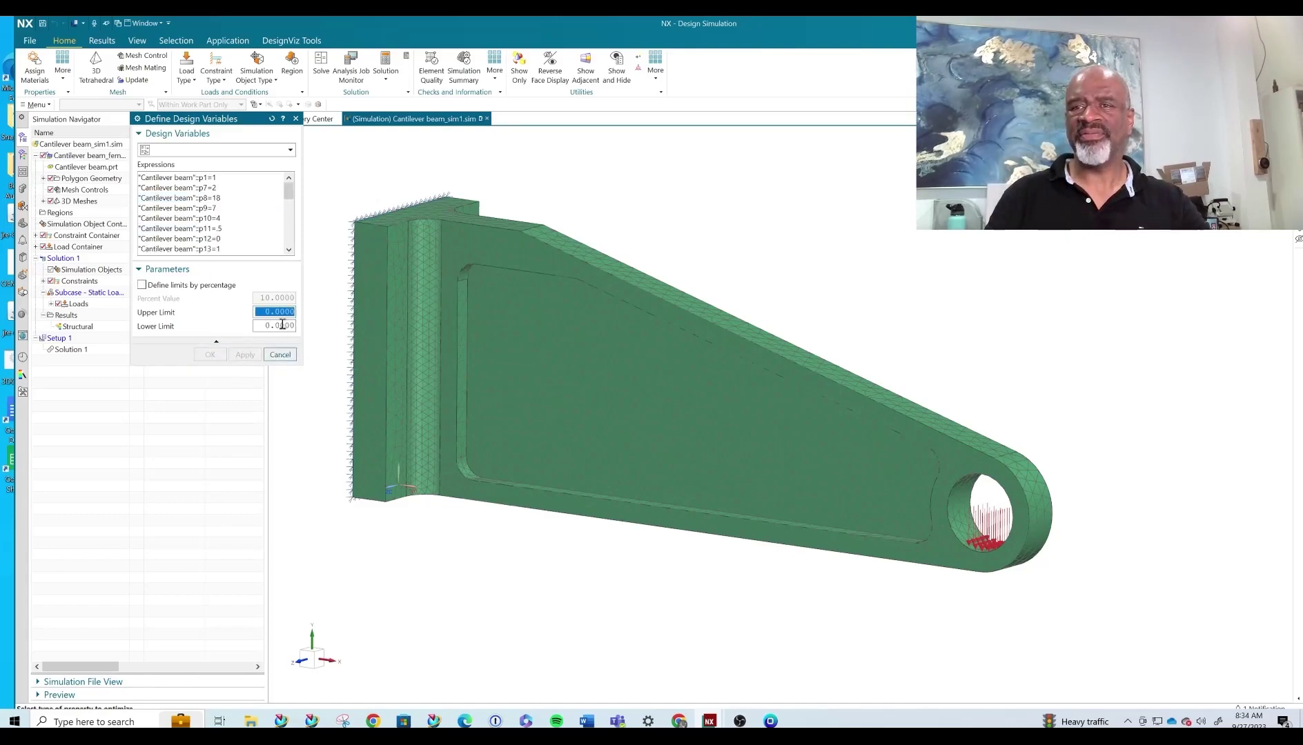
{"action": "left_click", "coordinate": [280, 354]}
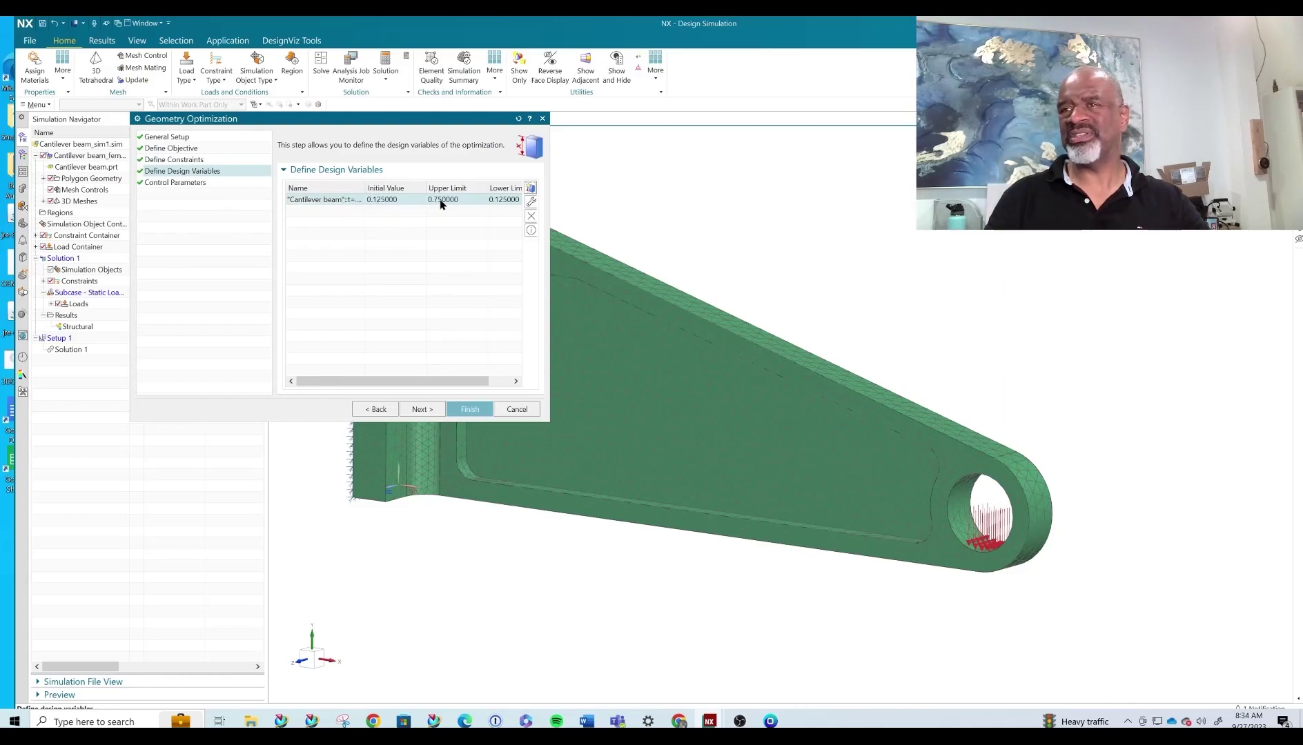
- Change the stress objective from Minimize to Target with a target value of 6000
{"action": "left_click", "coordinate": [185, 148]}
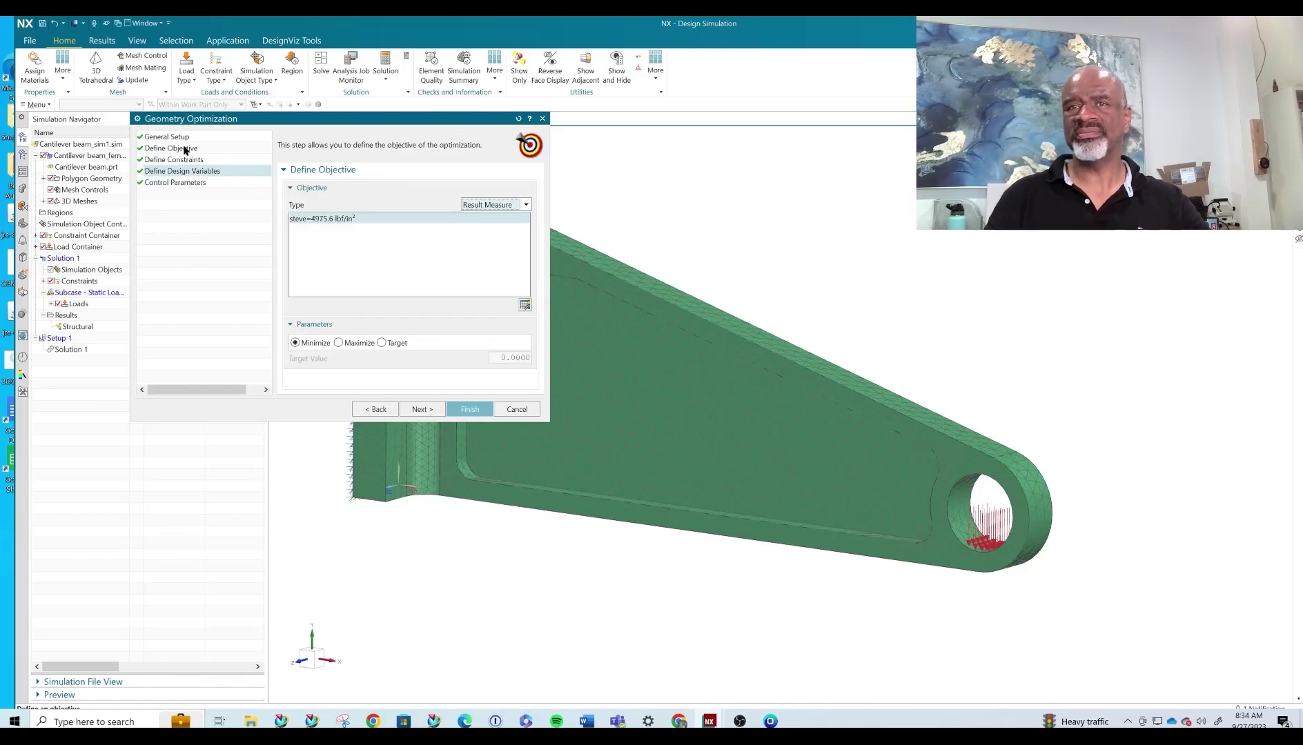
{"action": "left_click", "coordinate": [383, 343]}
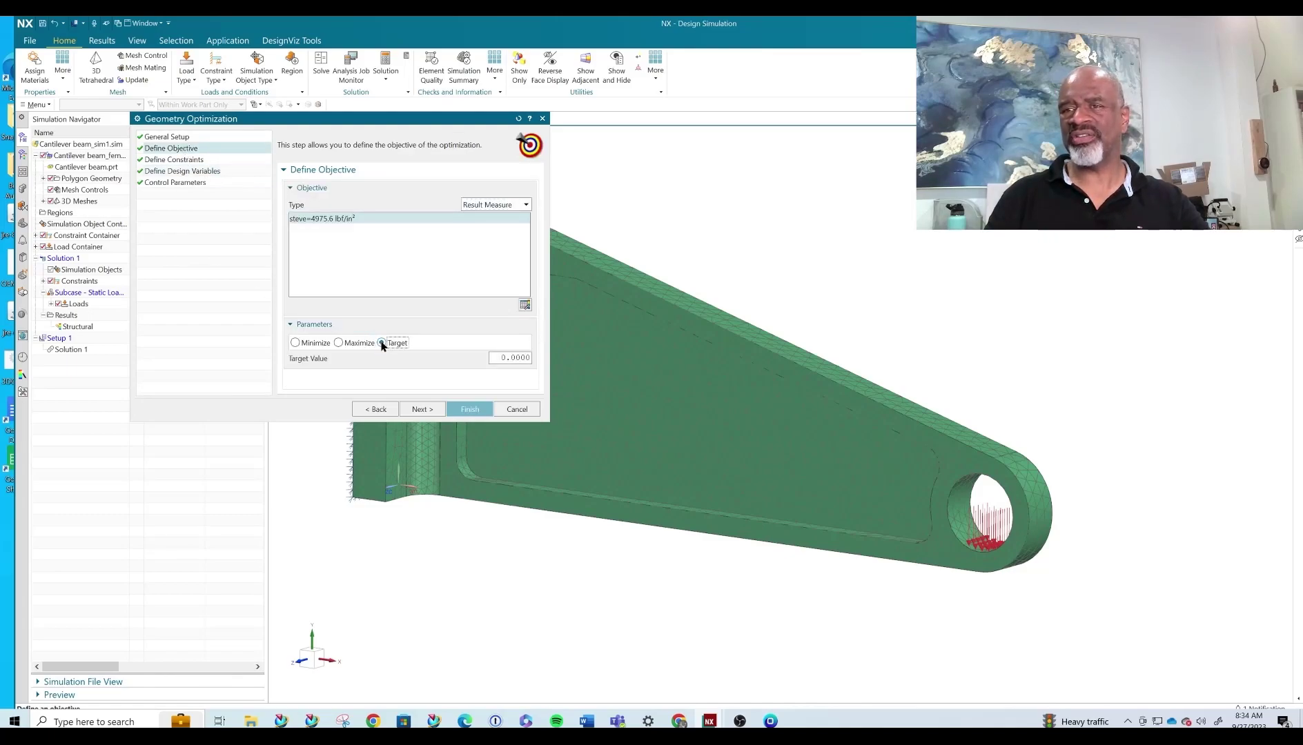
{"action": "left_click", "coordinate": [522, 358]}
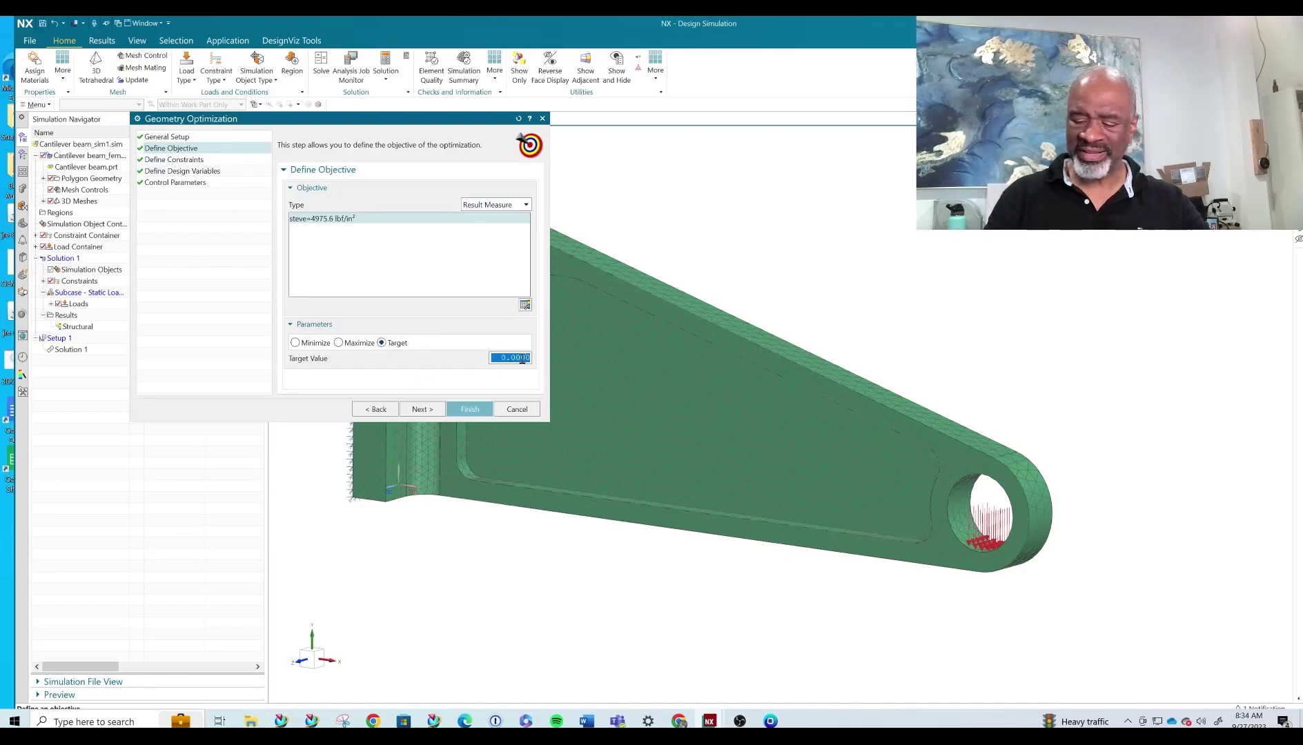
{"action": "type", "text": "6"}
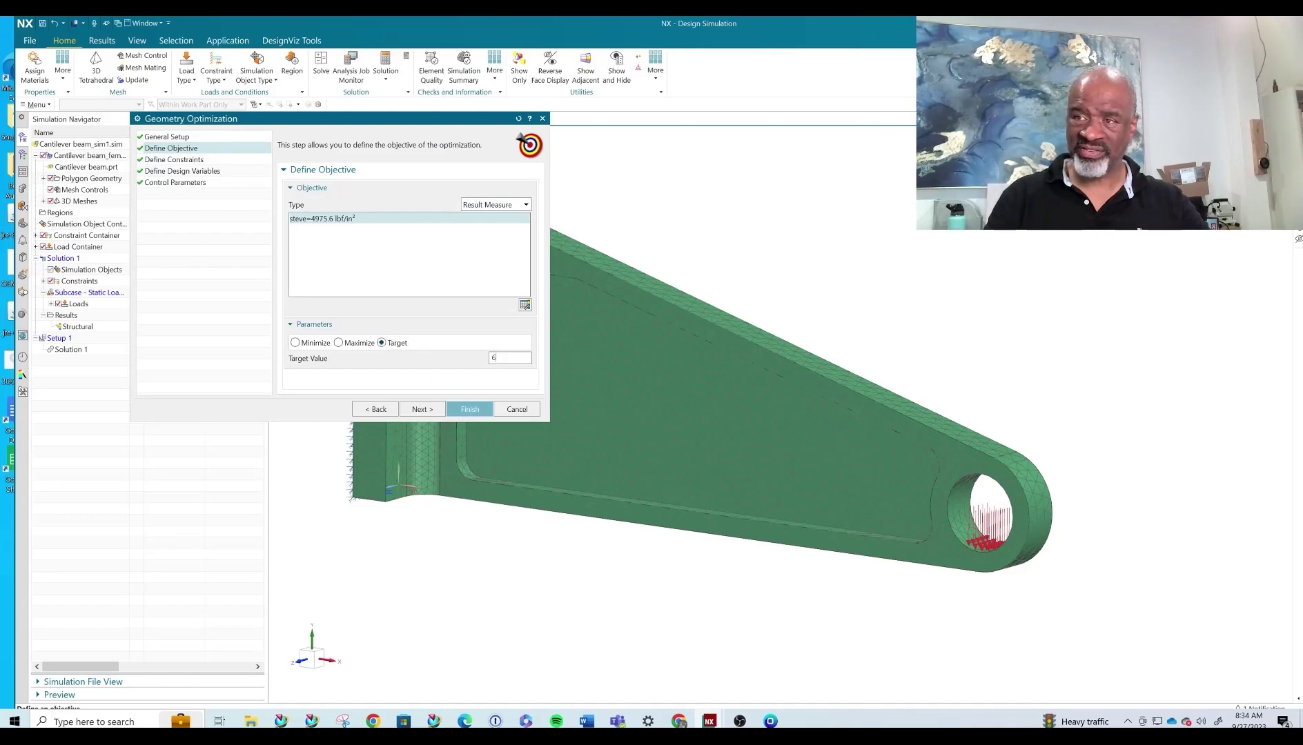
{"action": "type", "text": "000"}
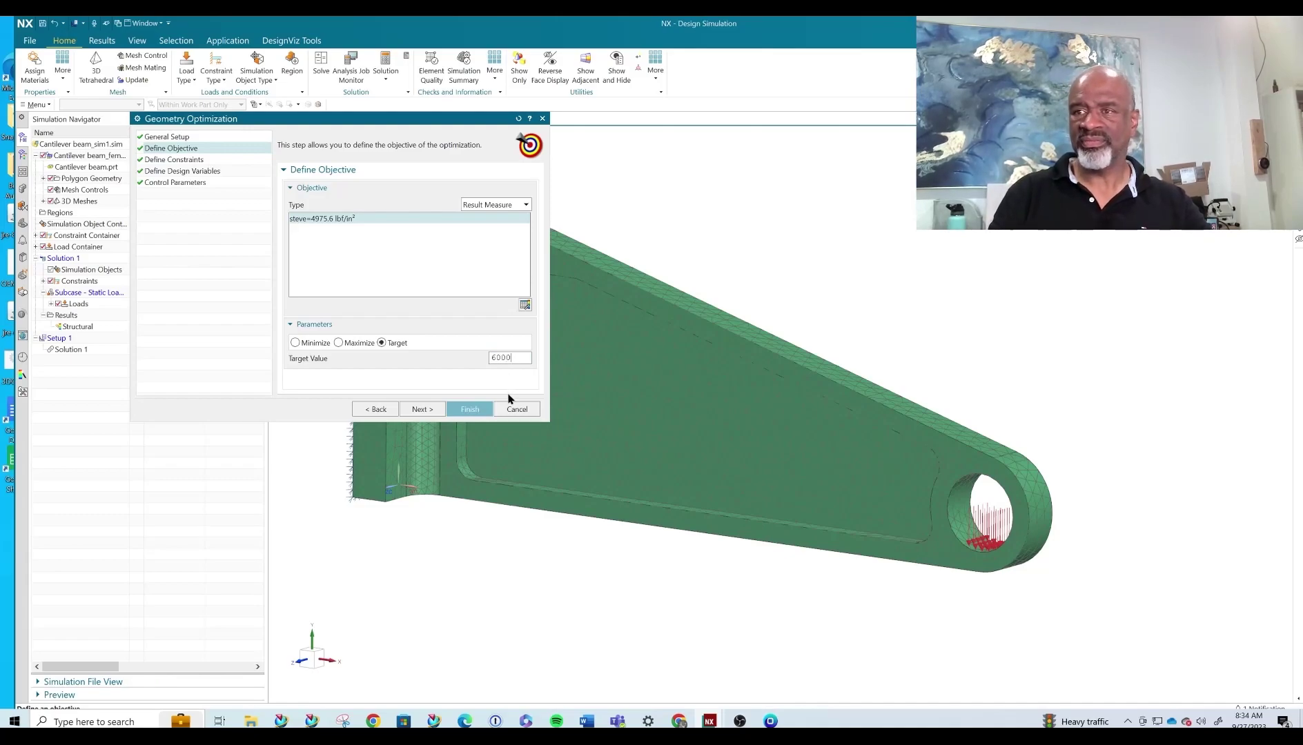
{"action": "key", "text": "Return"}
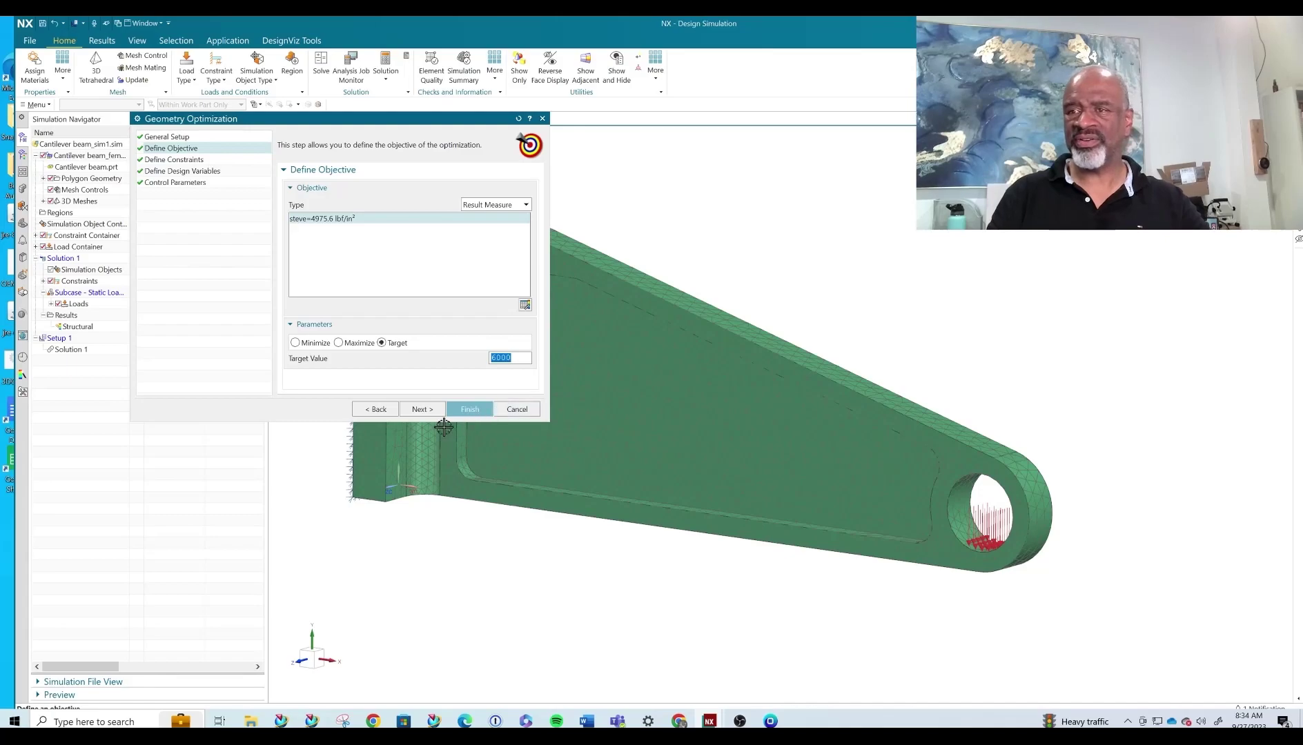
{"action": "left_click", "coordinate": [426, 412]}
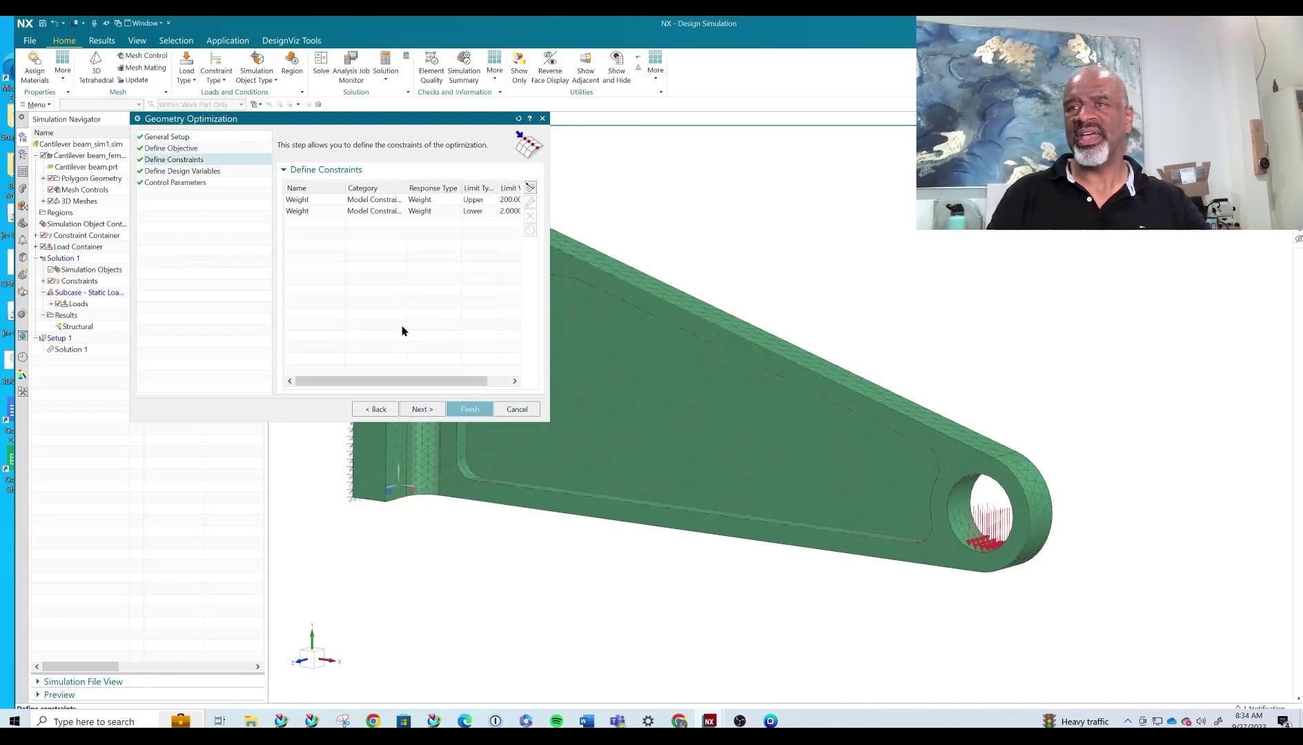
{"action": "left_click", "coordinate": [168, 148]}
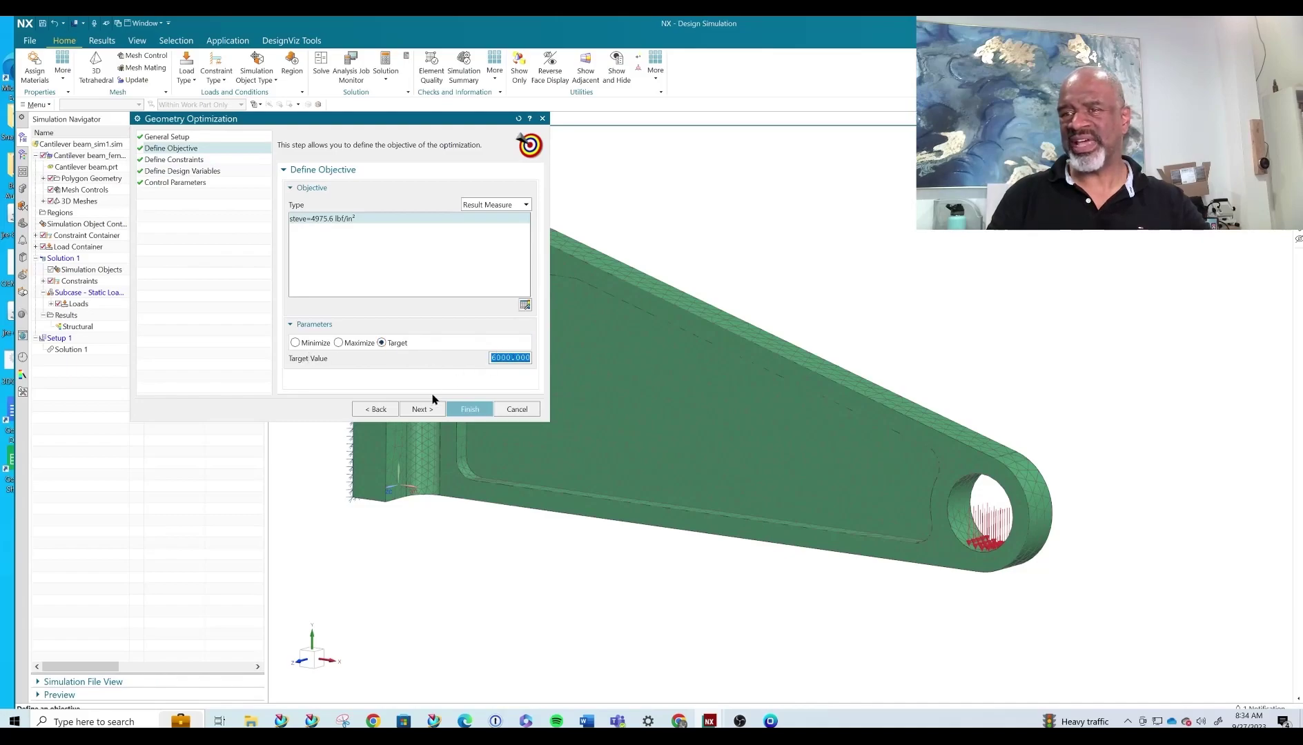
{"action": "left_click", "coordinate": [436, 410]}
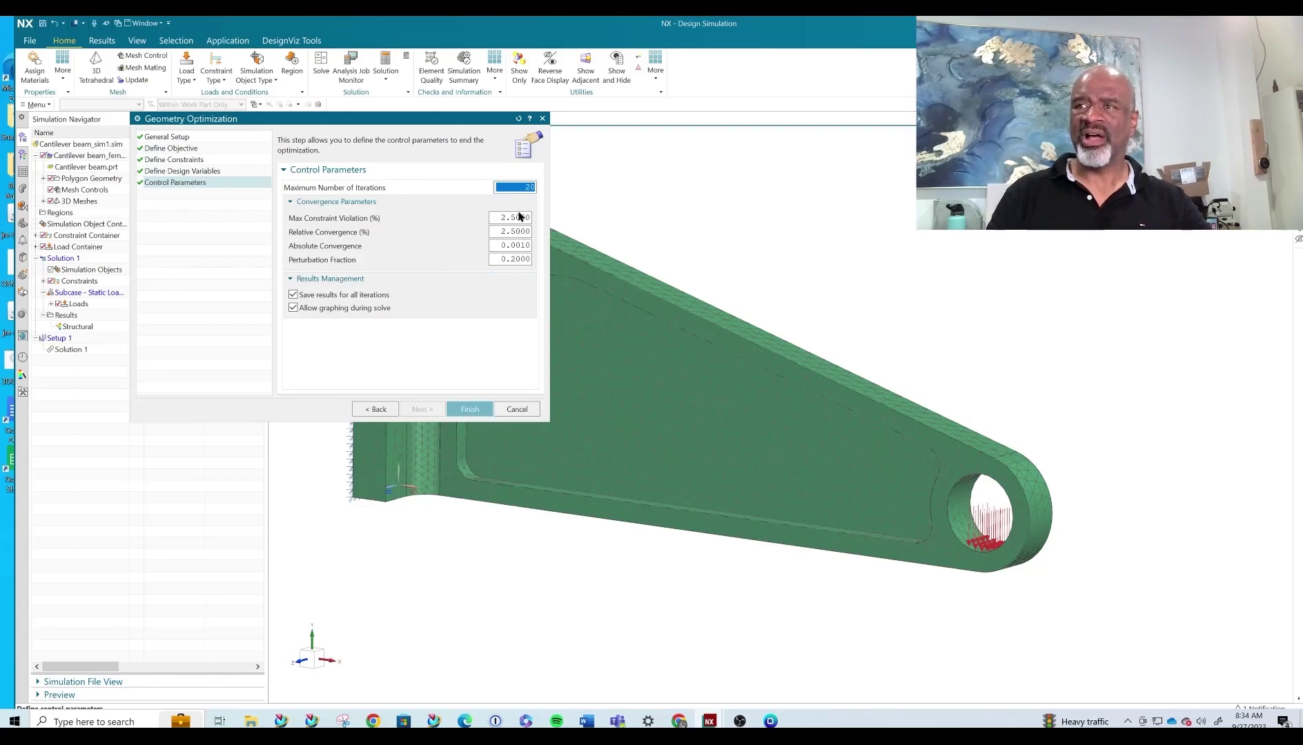
- Set perturbation fraction 0.1, absolute convergence 0.0001, relative convergence and constraint violation 1, and finish
{"action": "left_click", "coordinate": [522, 257]}
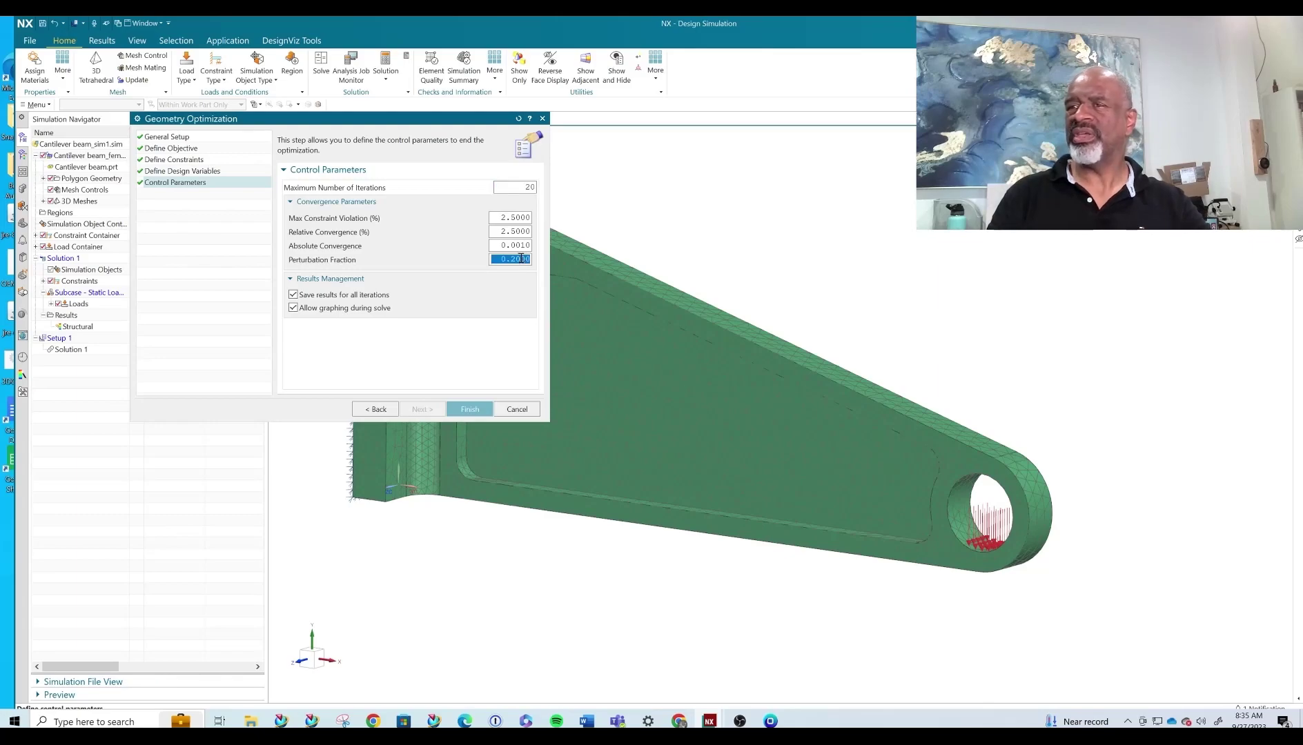
{"action": "type", "text": ".1"}
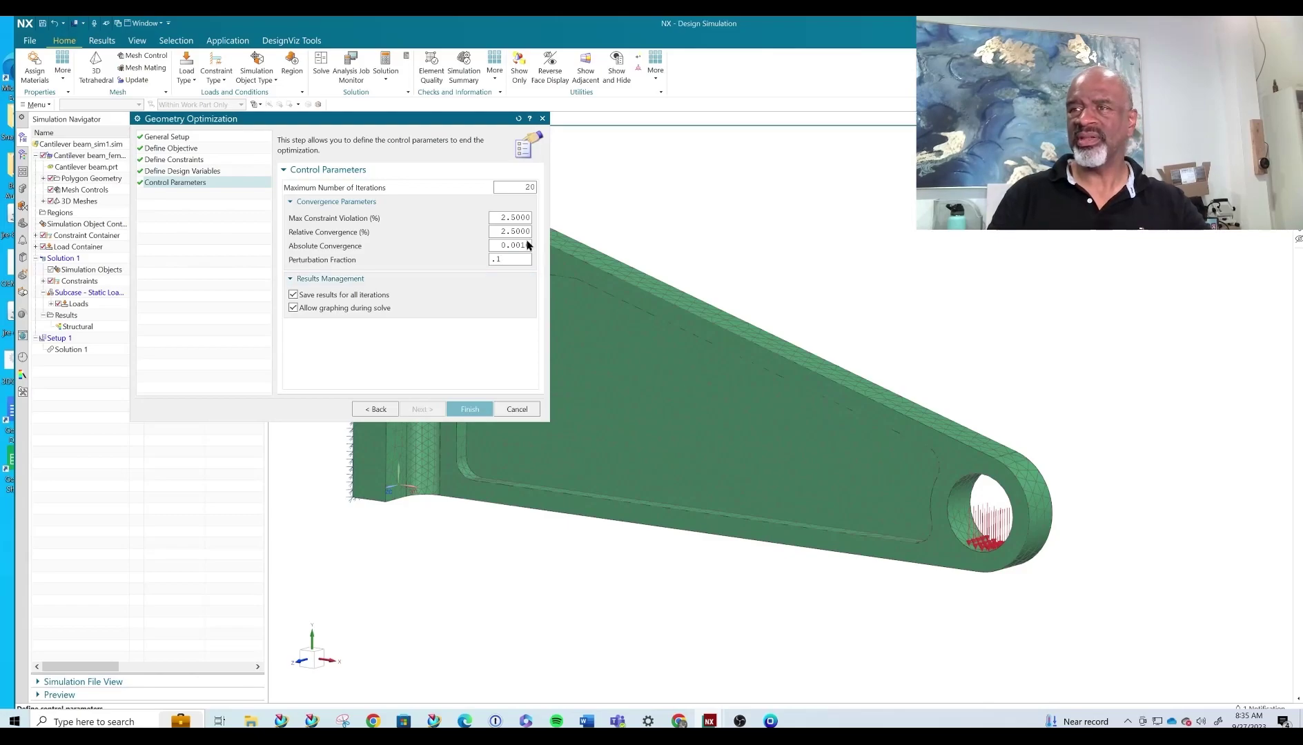
{"action": "key", "text": "Return"}
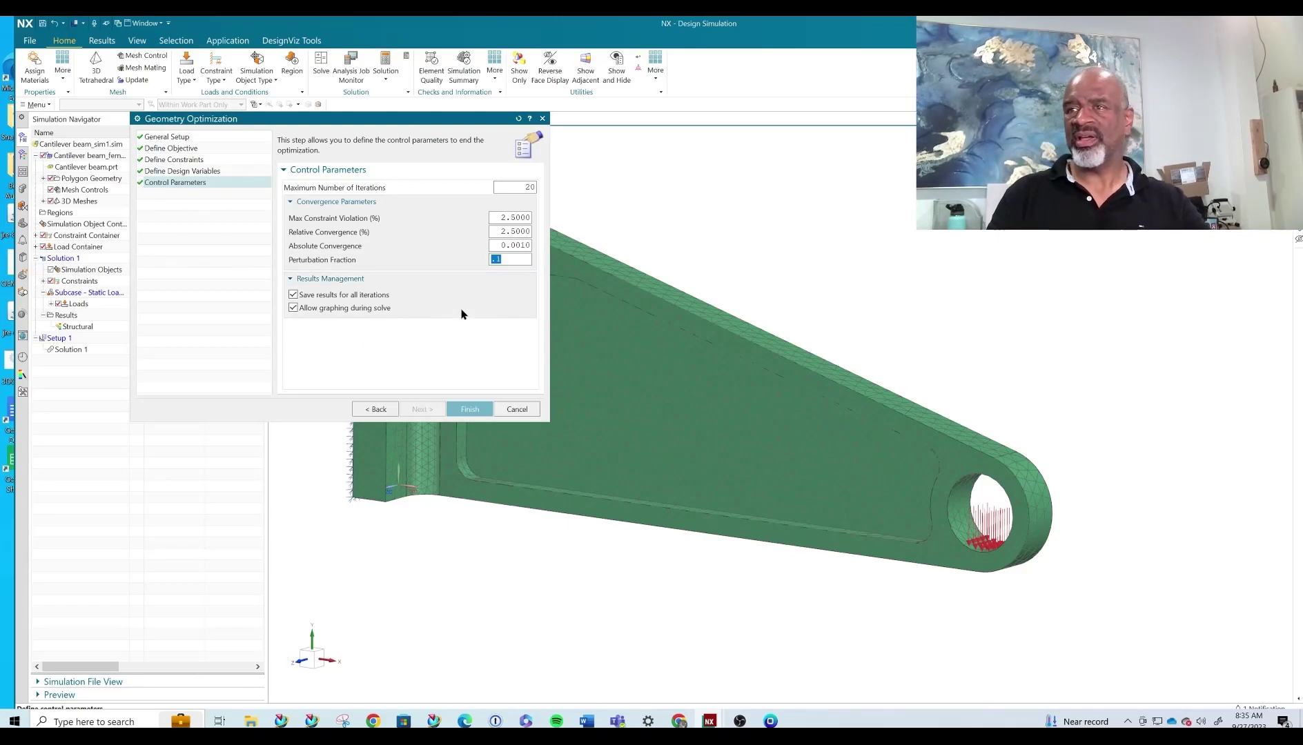
{"action": "left_click", "coordinate": [522, 245]}
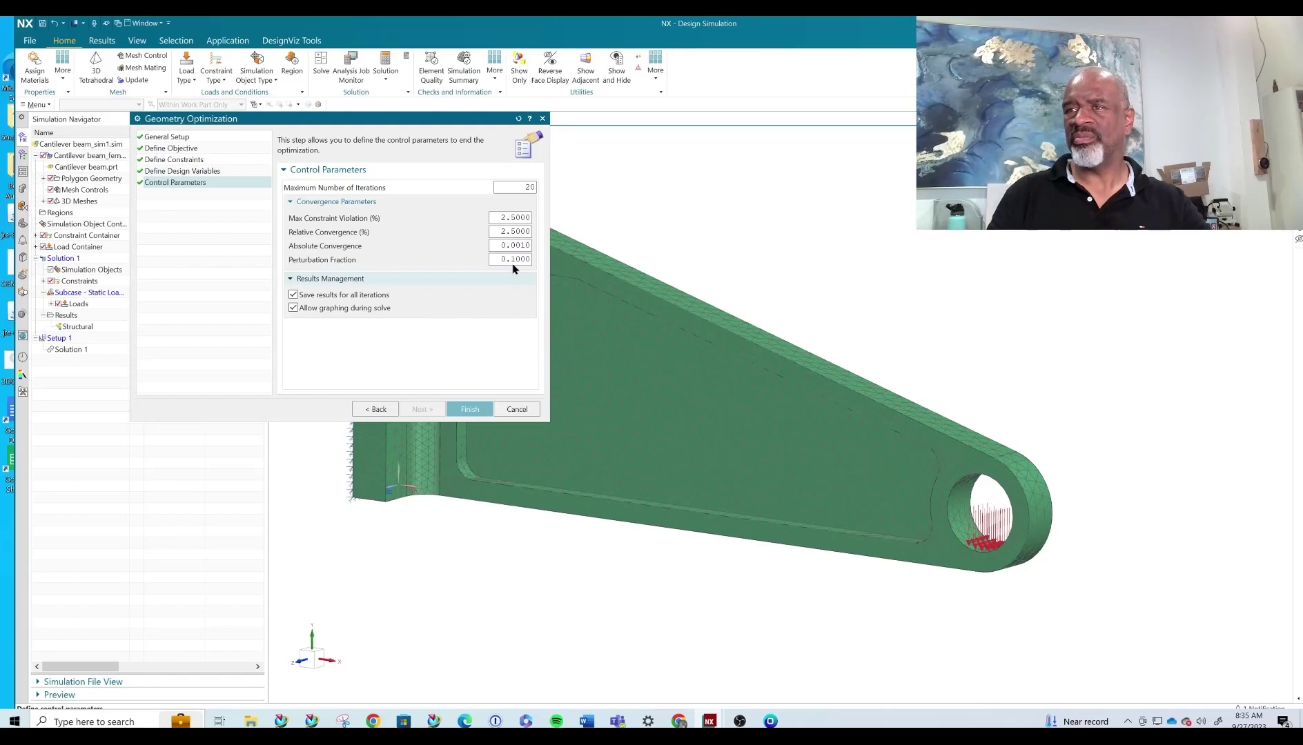
{"action": "type", "text": "0"}
{"action": "double_click", "coordinate": [515, 231]}
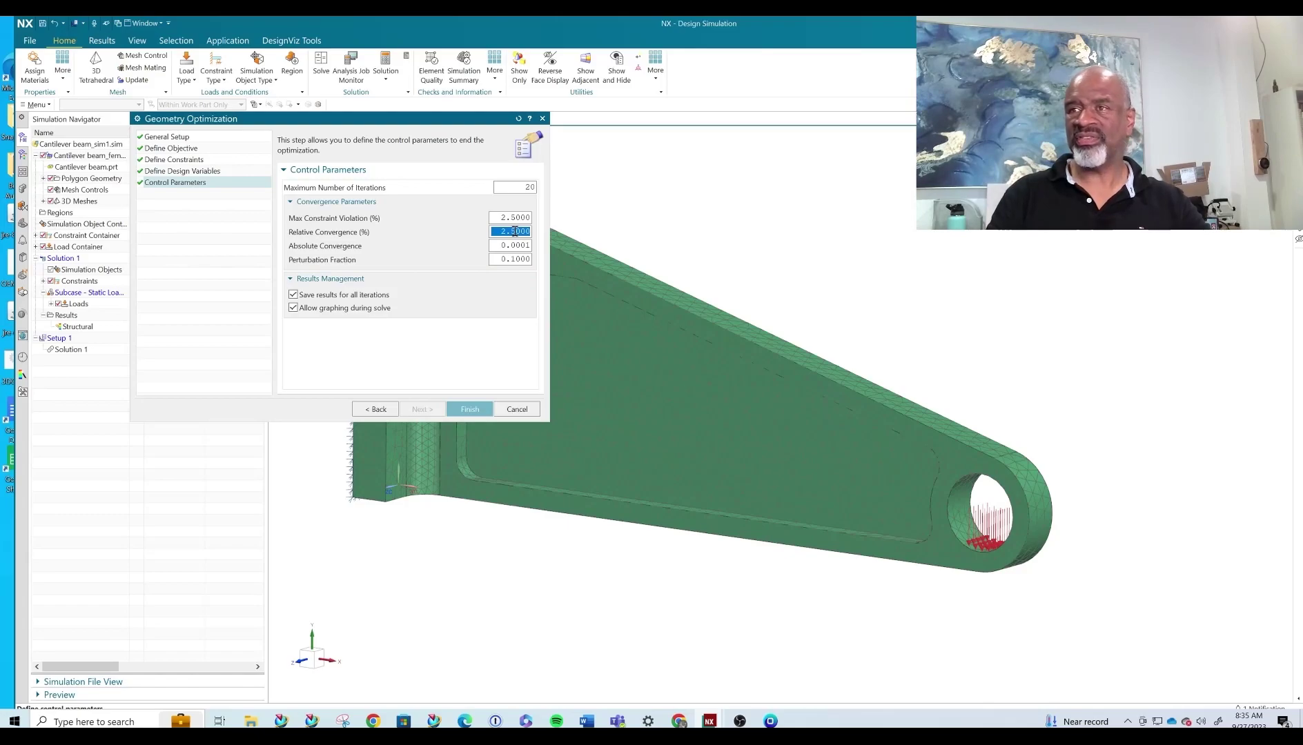
{"action": "type", "text": "1"}
{"action": "double_click", "coordinate": [515, 231]}
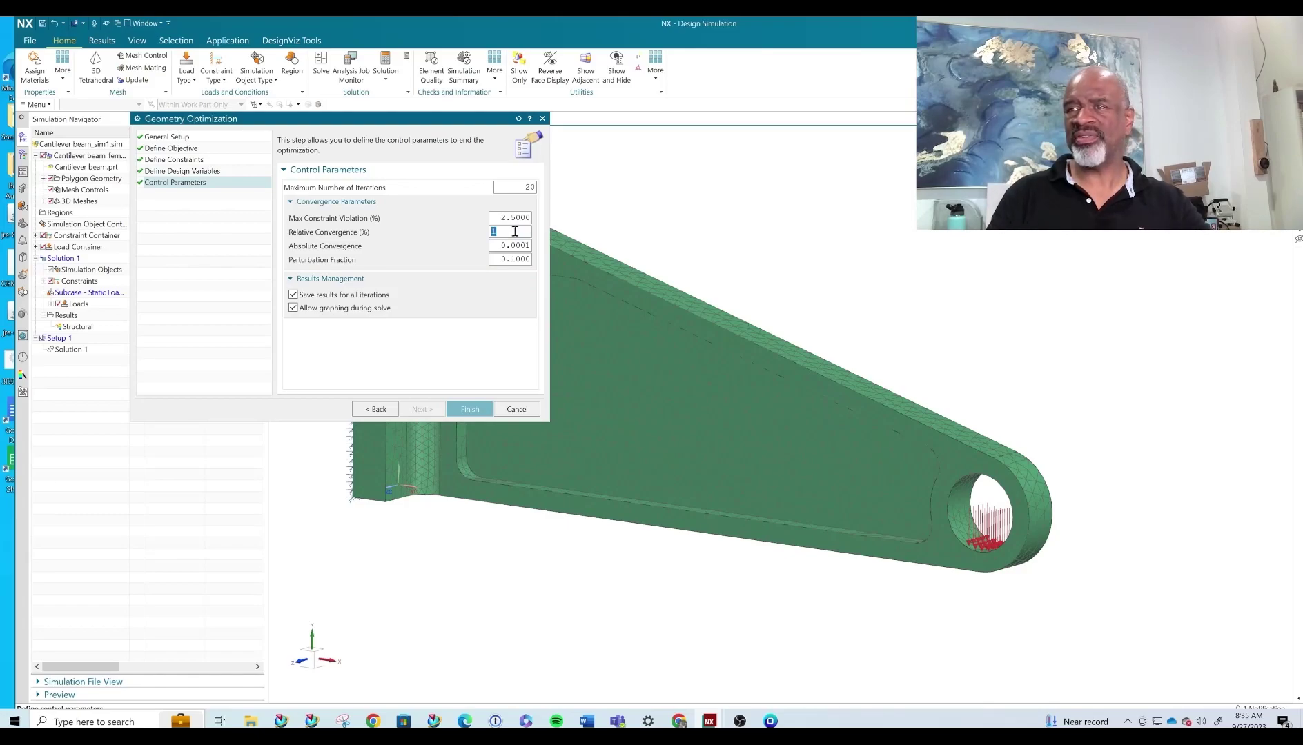
{"action": "double_click", "coordinate": [514, 218]}
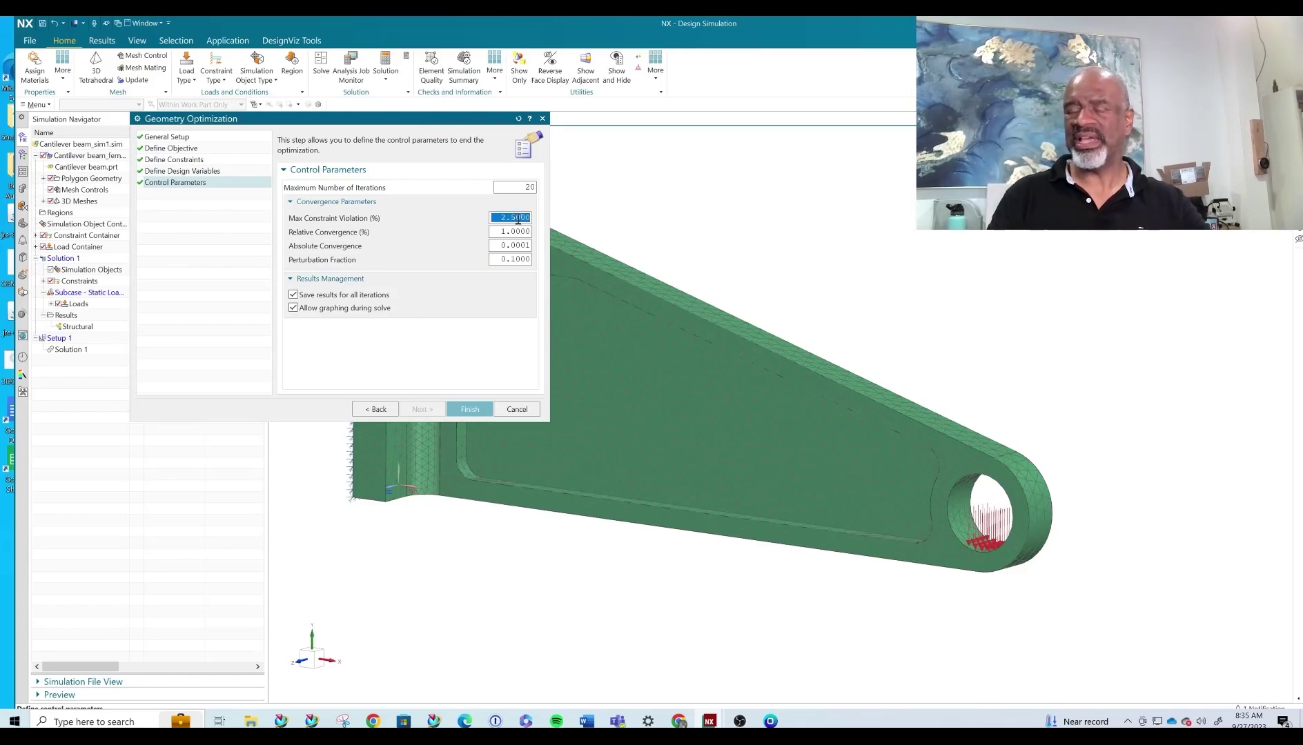
{"action": "type", "text": "1"}
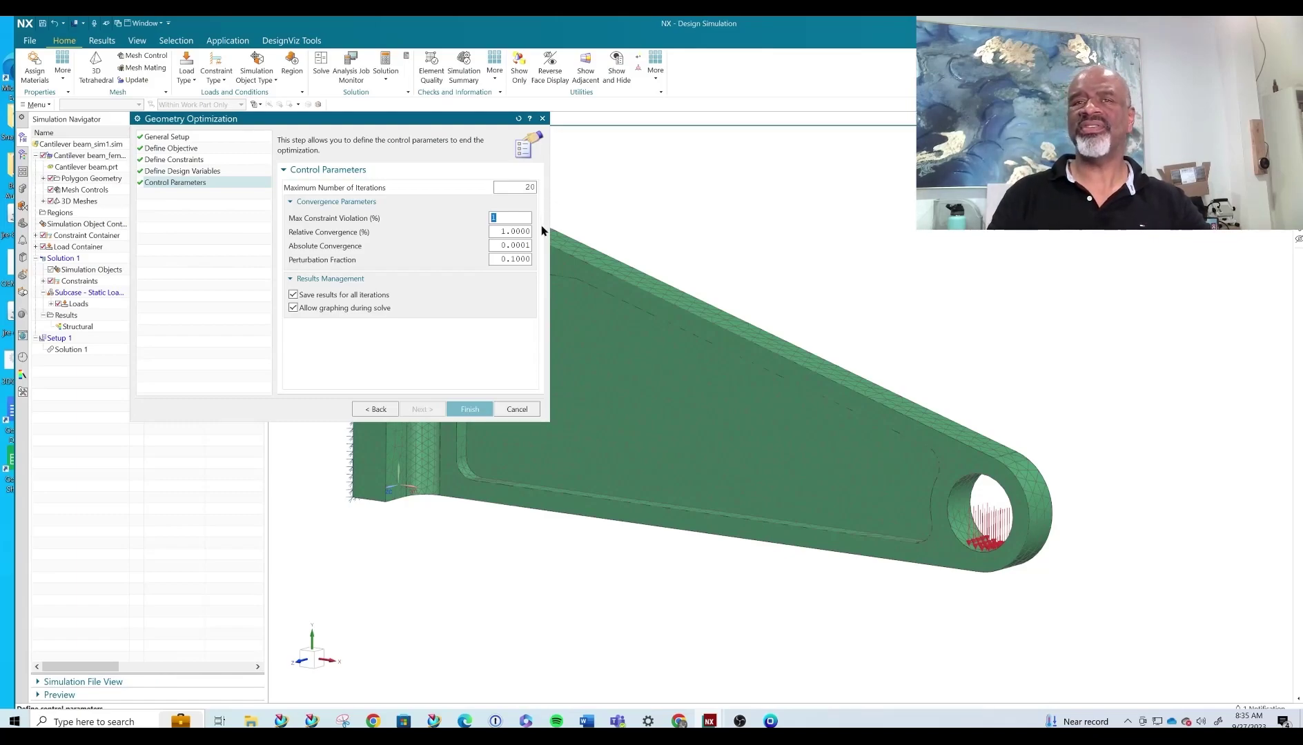
{"action": "left_click", "coordinate": [469, 409]}
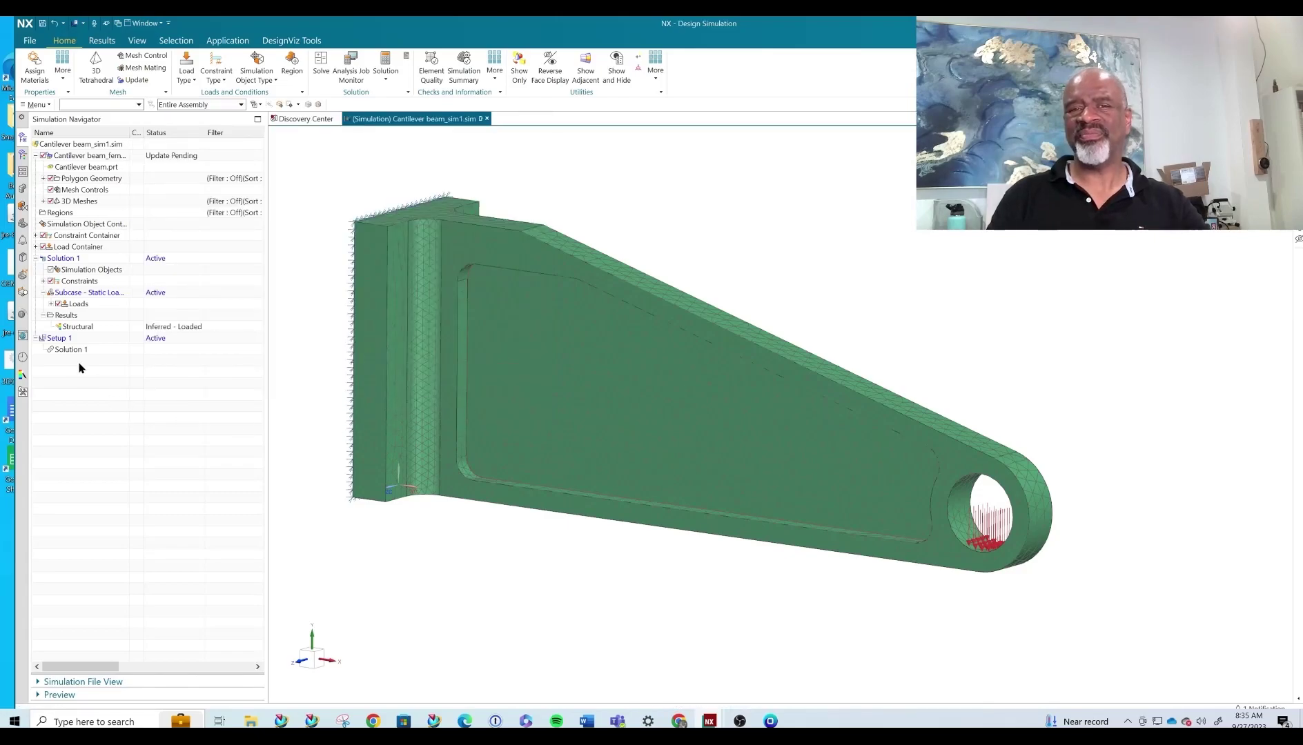
- Solve Setup 1 to run the geometry optimization
{"action": "right_click", "coordinate": [66, 343]}
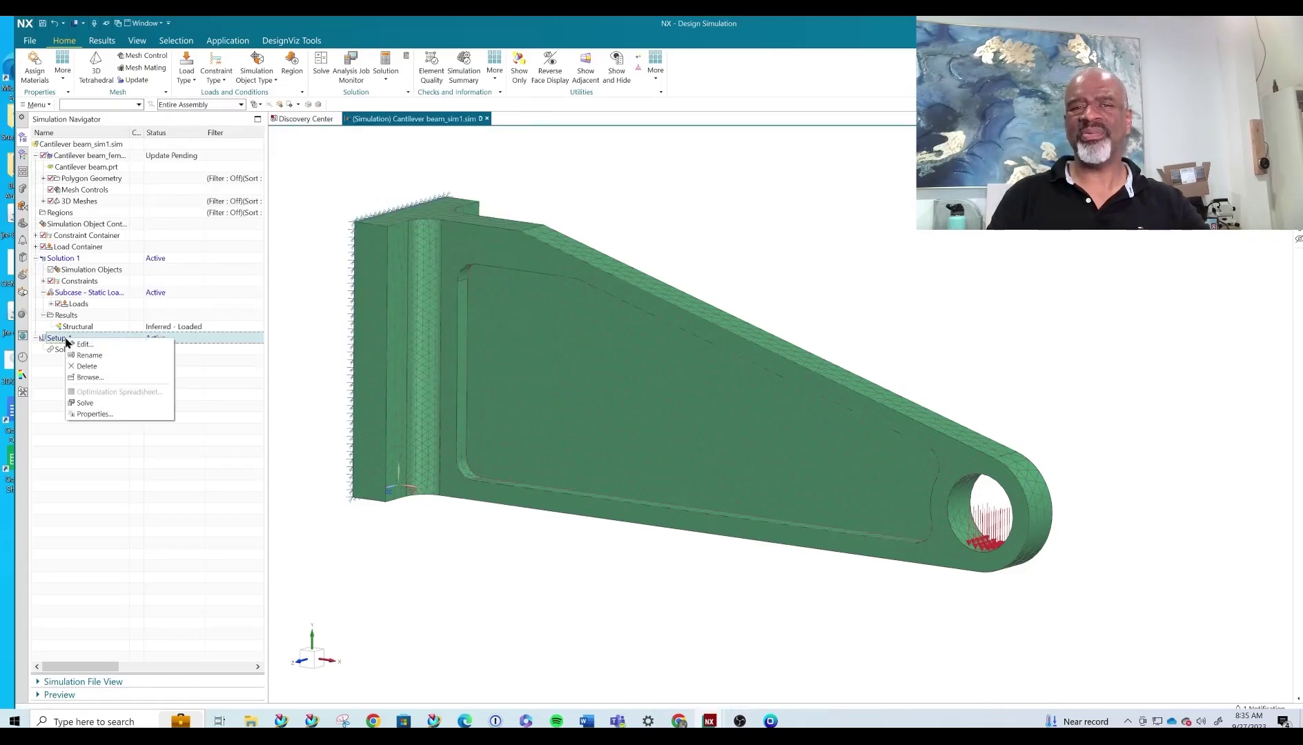
{"action": "left_click", "coordinate": [85, 403]}
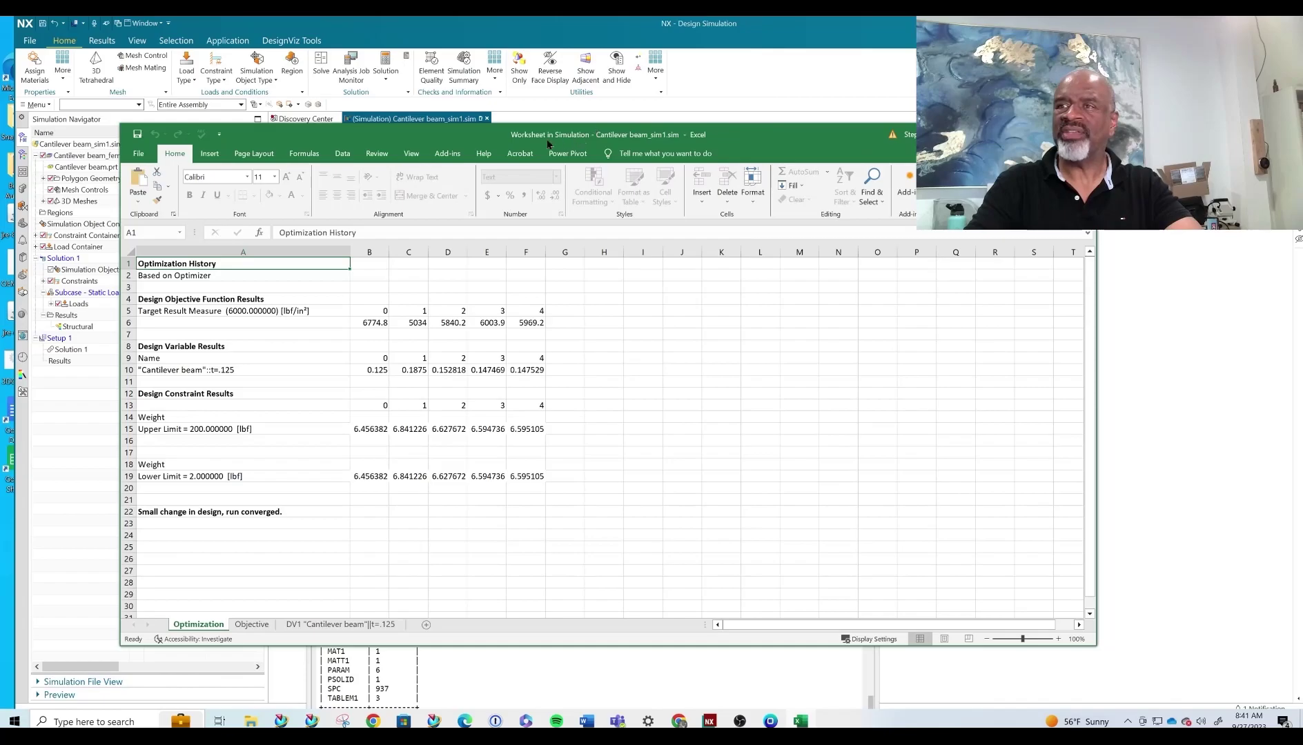
{"action": "left_click_drag", "start_coordinate": [483, 138], "coordinate": [422, 136]}
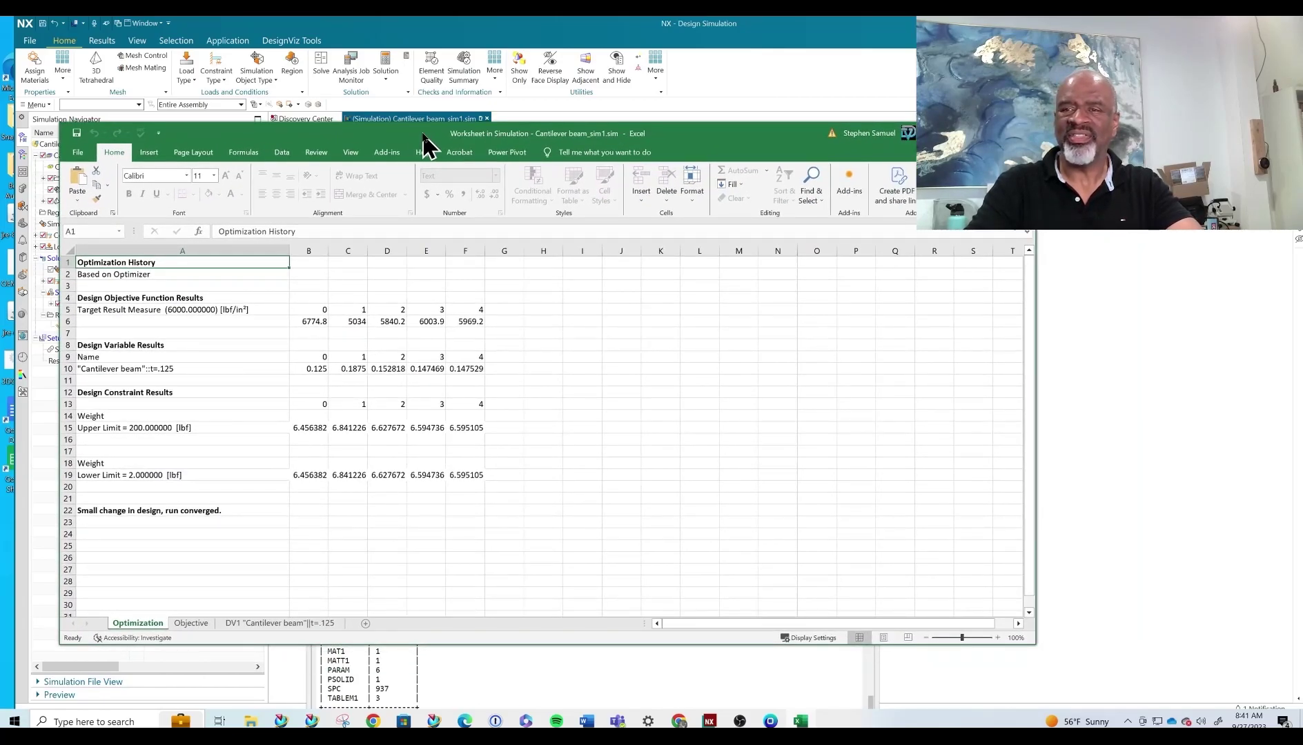
{"action": "left_click_drag", "start_coordinate": [423, 136], "coordinate": [545, 156]}
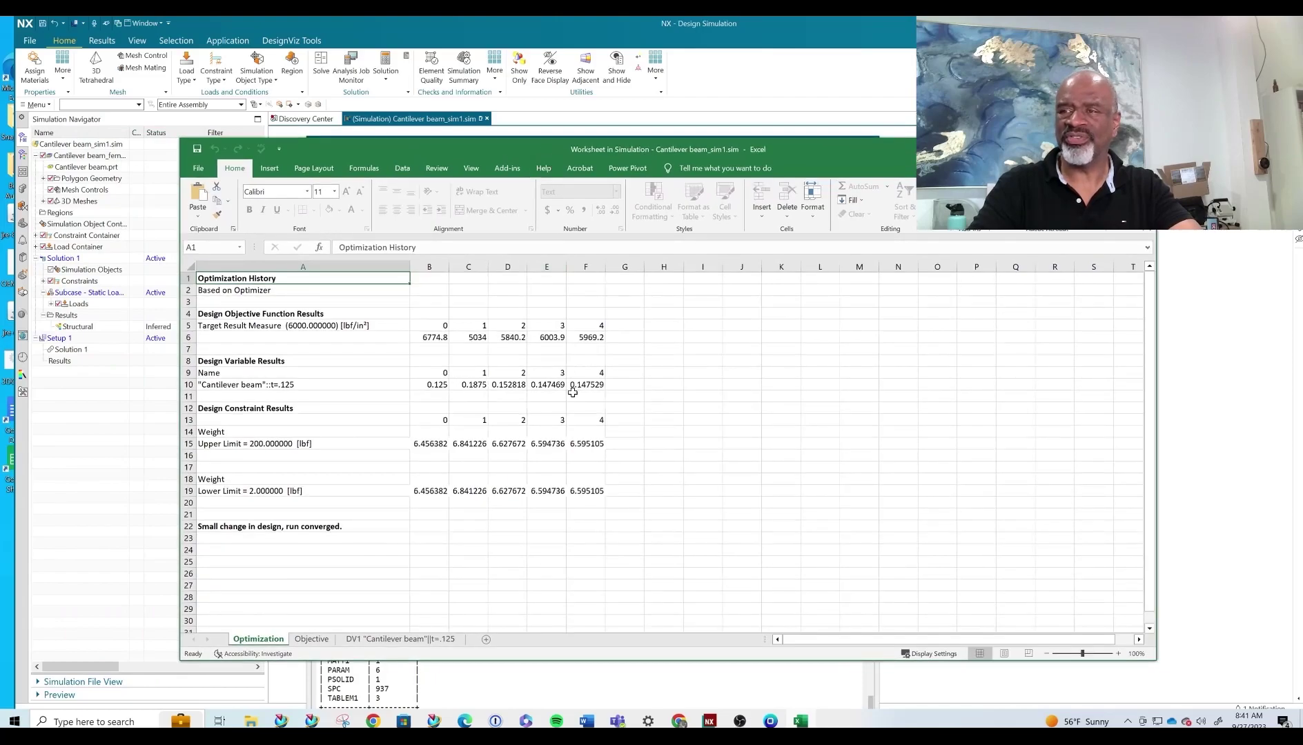